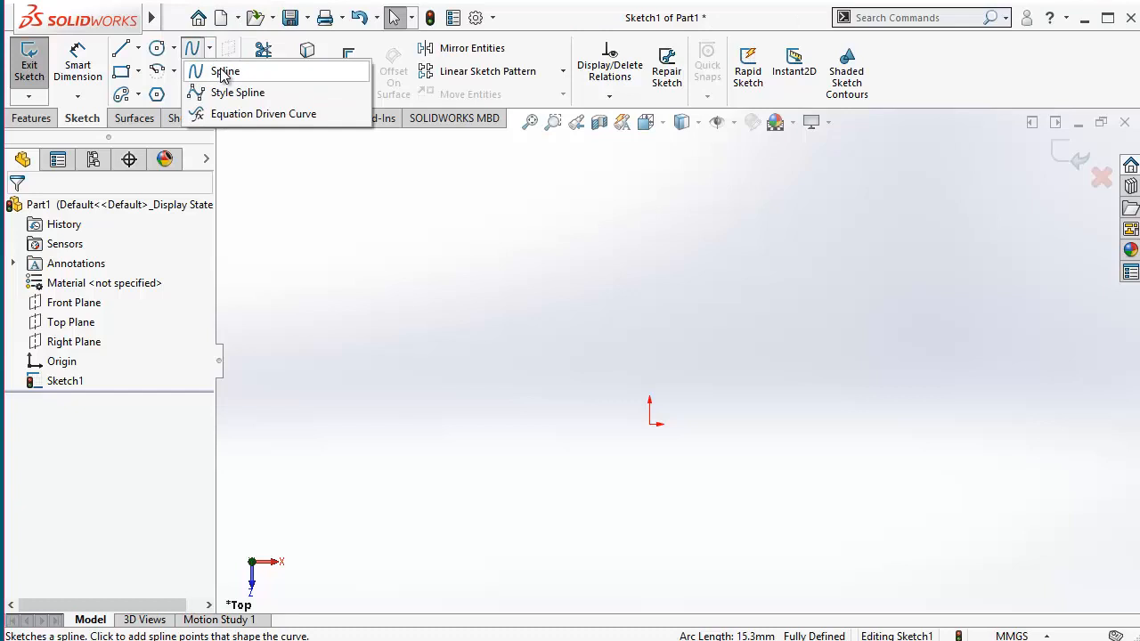
Sketch a closed, wavy nine-point spline near the origin, starting and ending at about X -40.6, Y 1.9 mm.
click(223, 74)
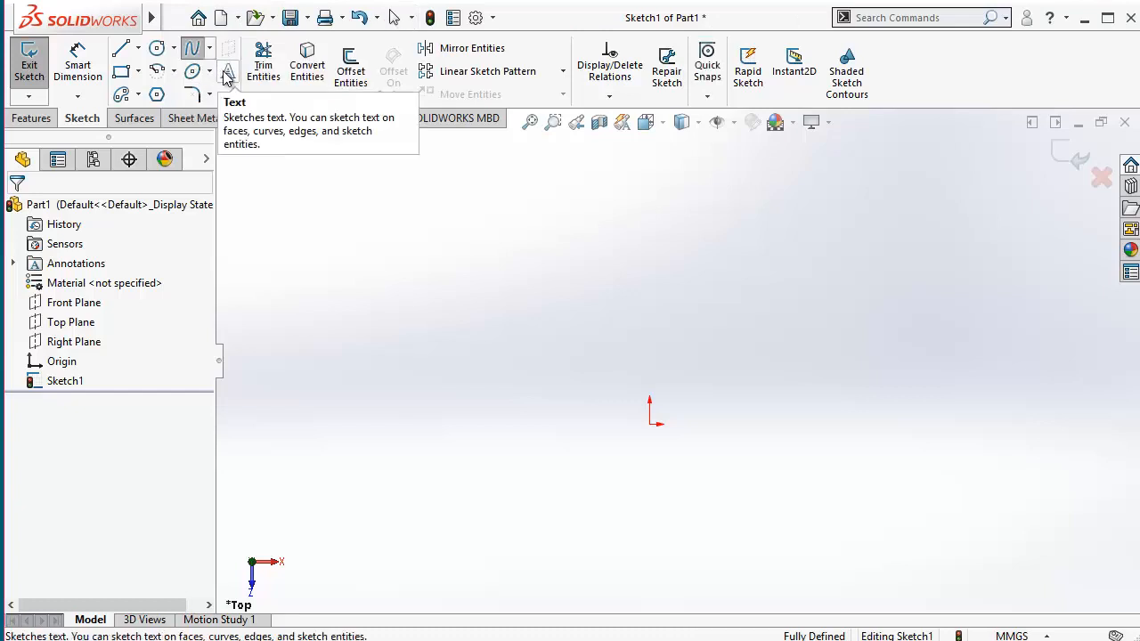
click(425, 414)
click(487, 280)
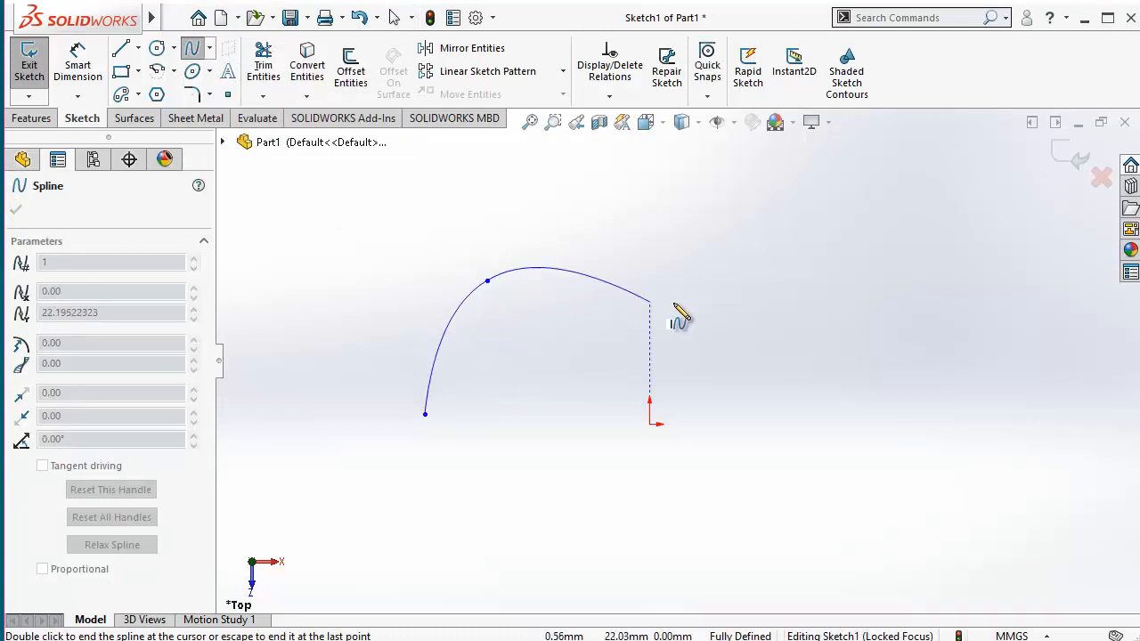
click(649, 252)
click(809, 296)
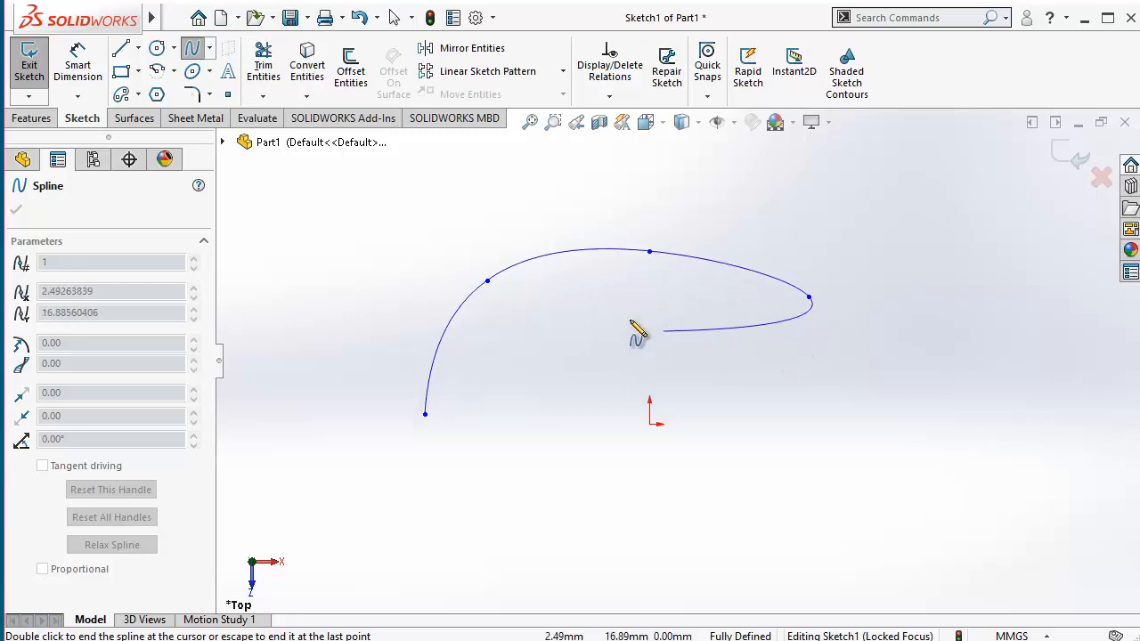
click(629, 318)
click(784, 384)
click(705, 518)
click(616, 414)
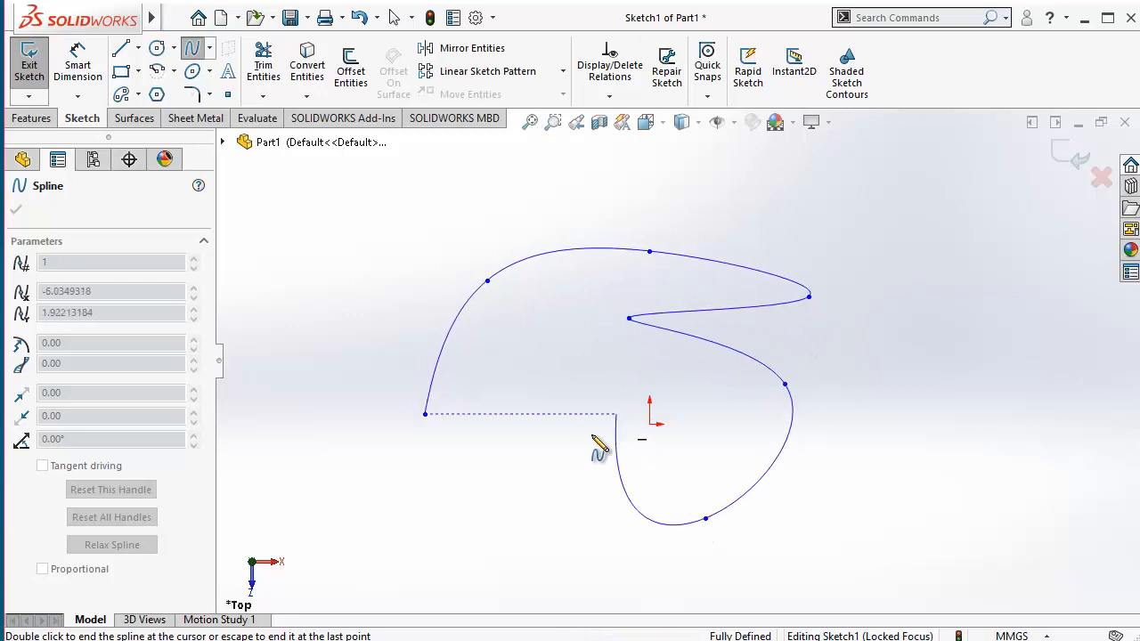
click(550, 462)
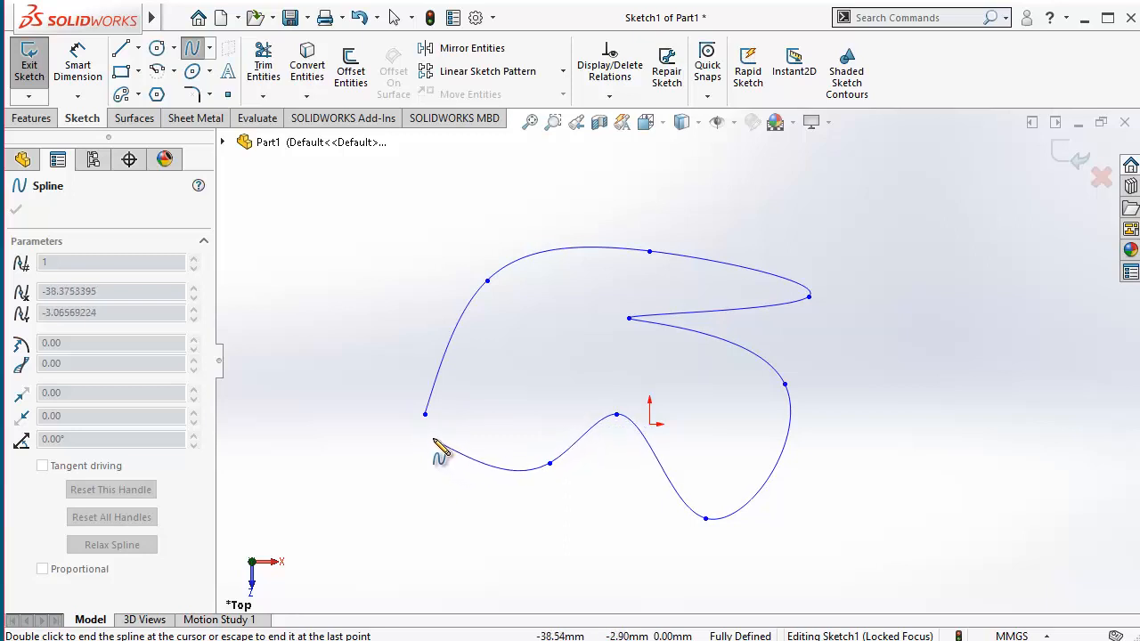
click(426, 415)
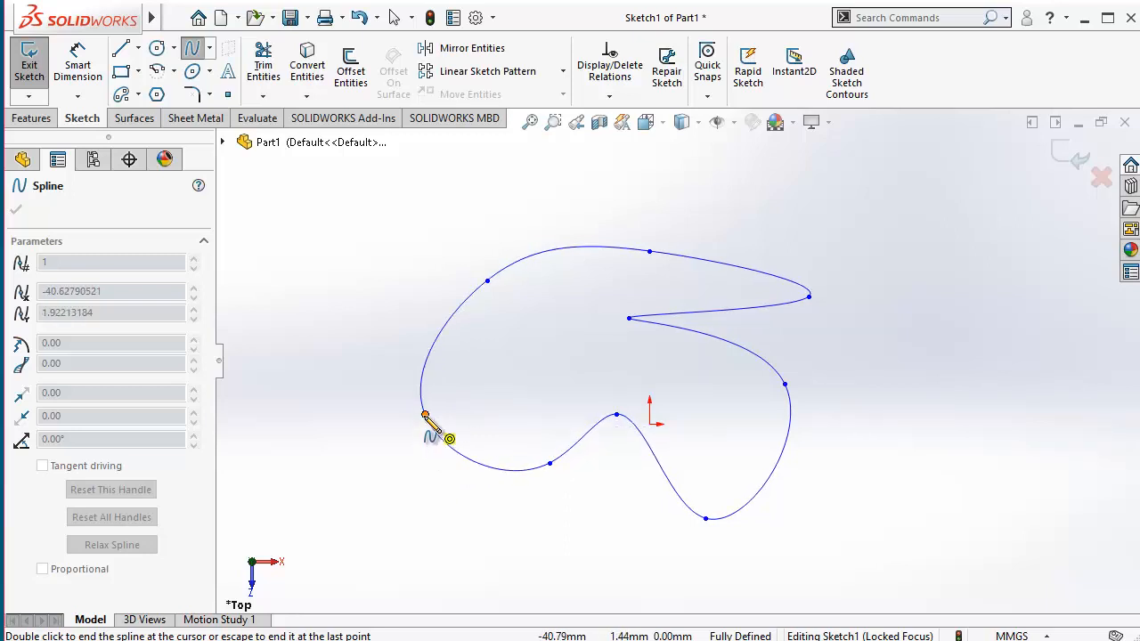
click(426, 415)
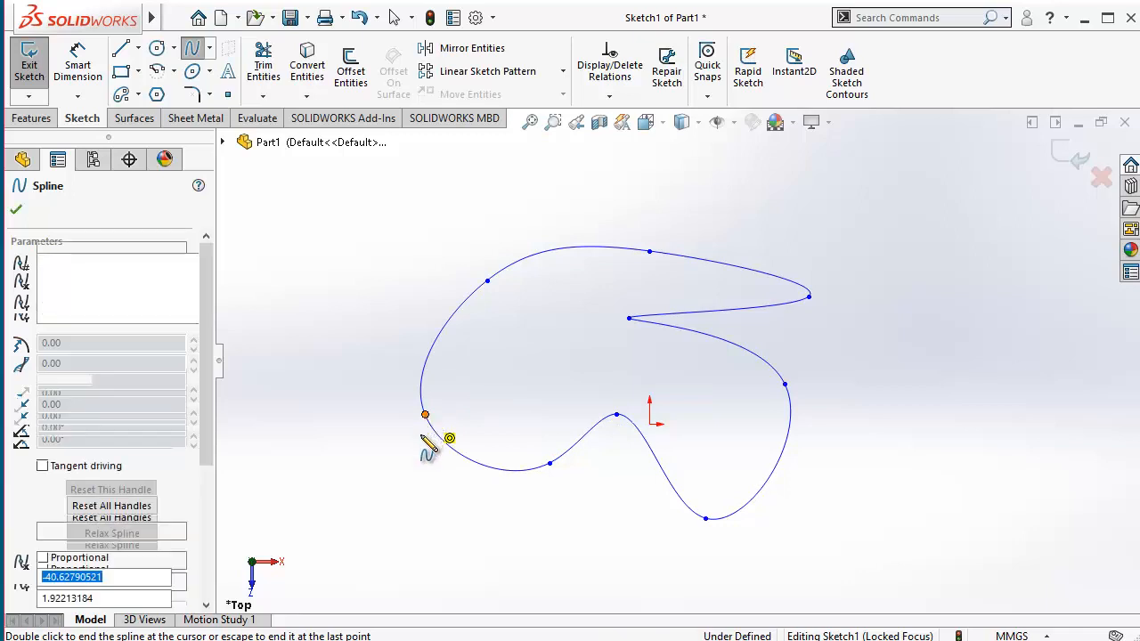
key(Escape)
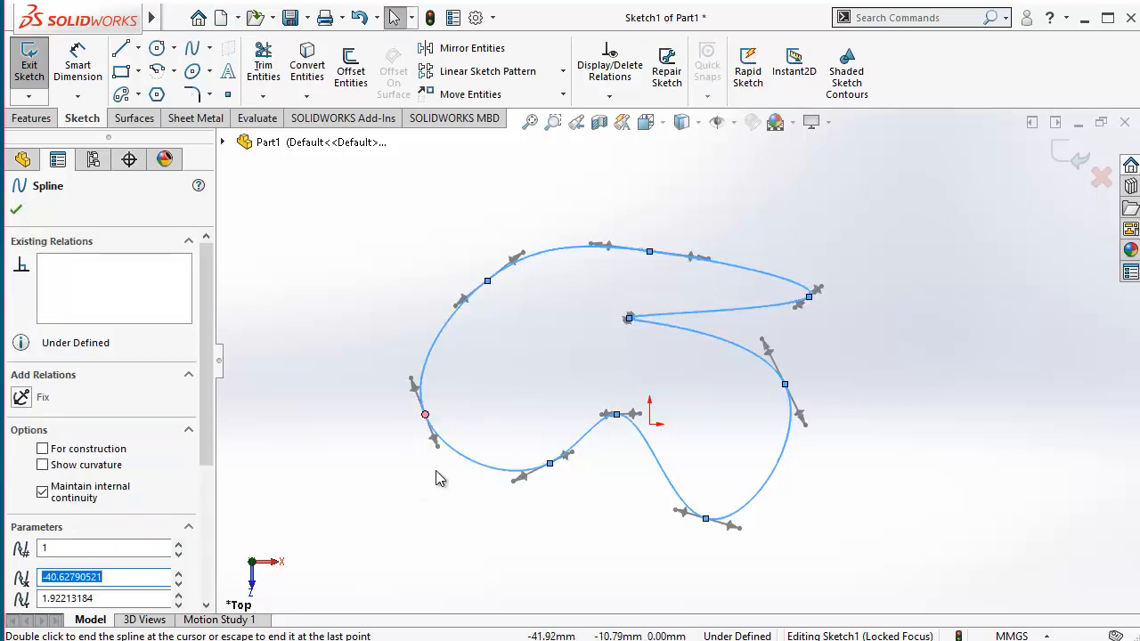
Rotate the tangent handle at the spline's upper-left point downward to form a dip in the upper curve.
click(497, 377)
click(461, 315)
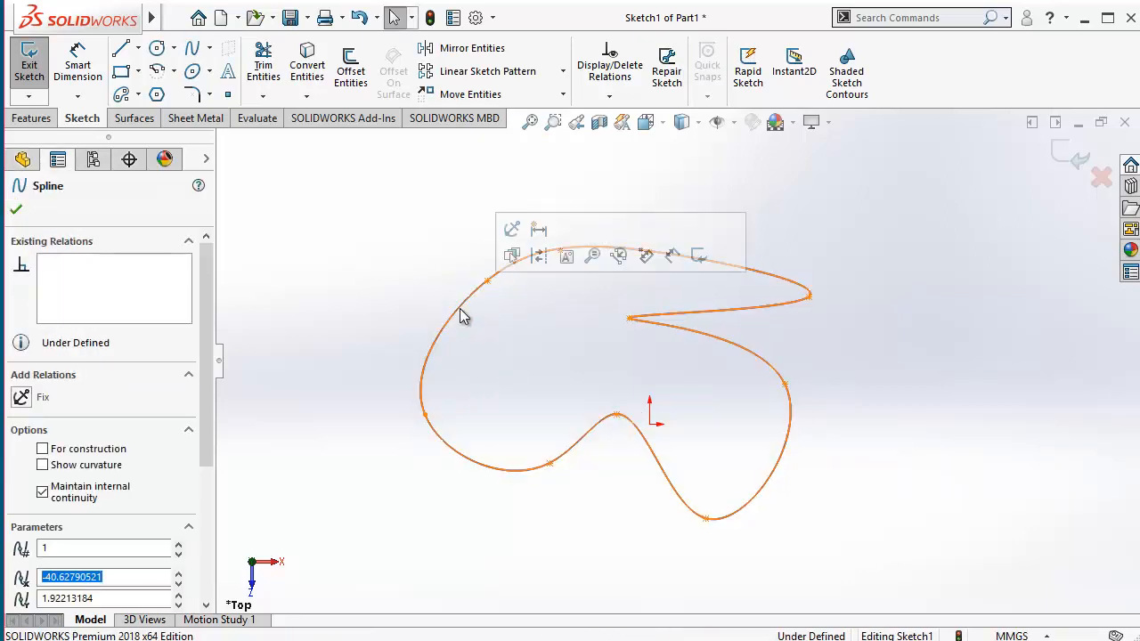
scroll(520, 351, down, 2)
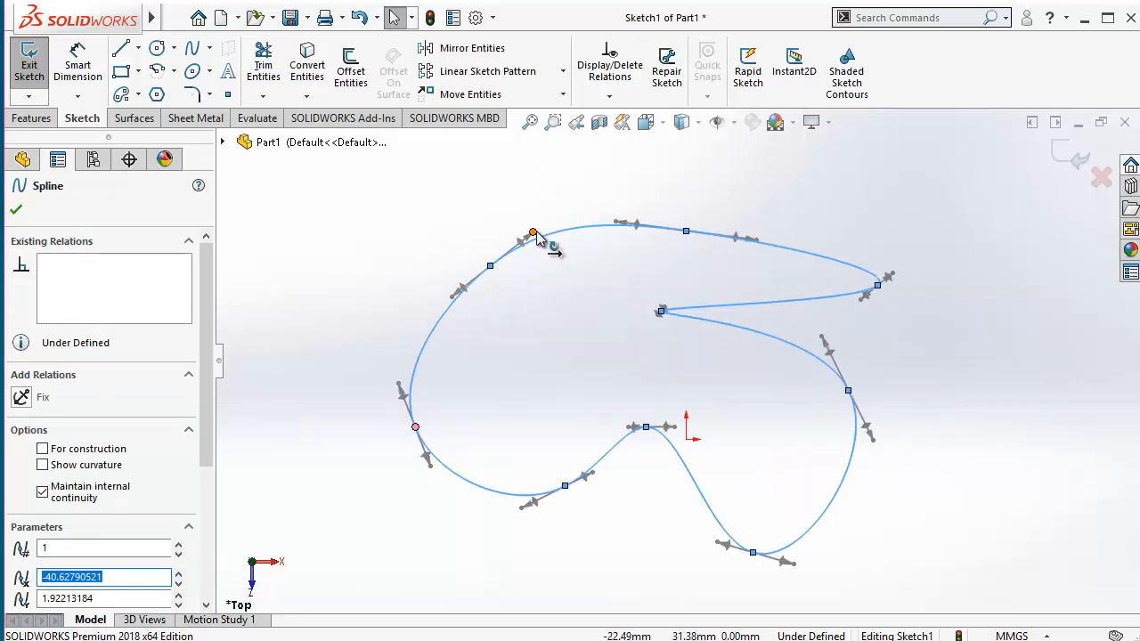
drag(537, 237, 524, 305)
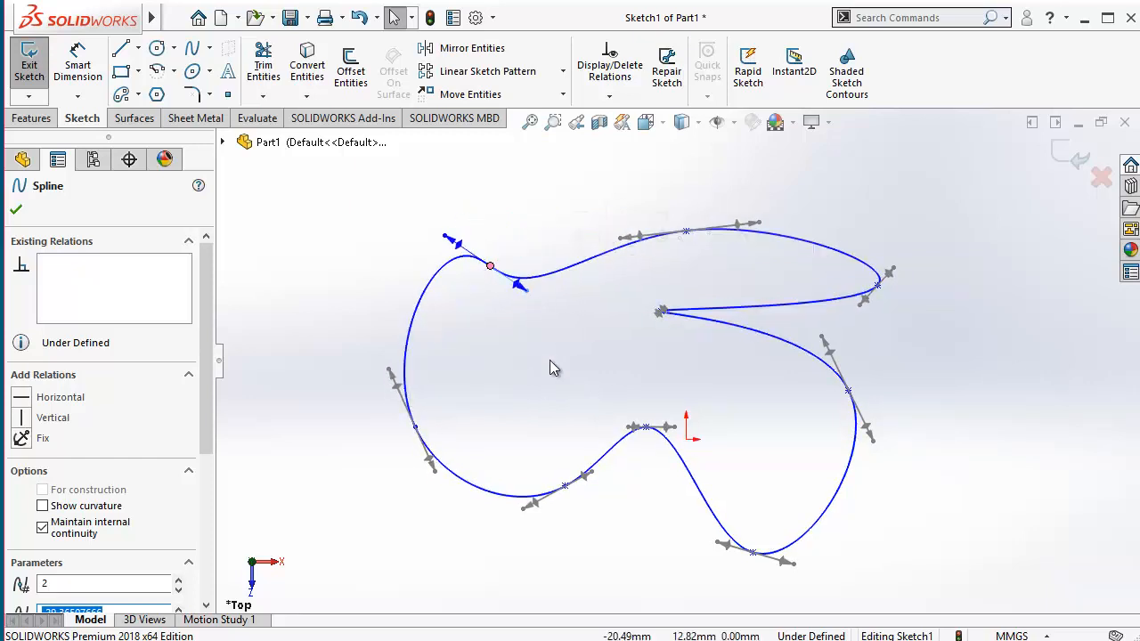
click(549, 360)
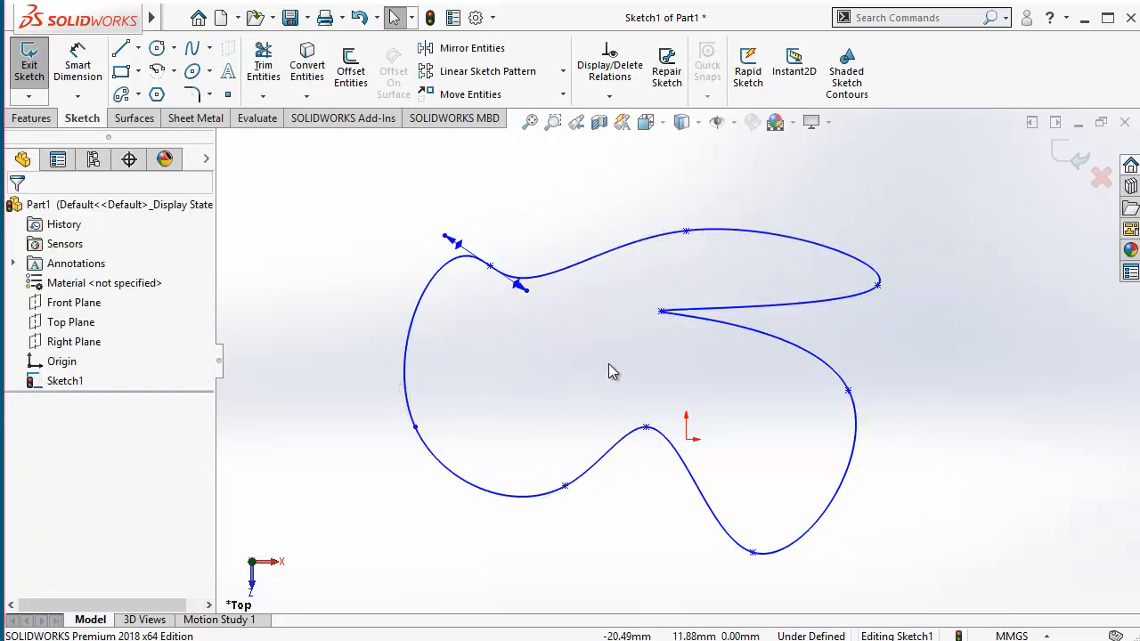
Try to reshape the spline's sharp inner notch above the origin using that point's tangent handle.
click(689, 324)
scroll(687, 326, down, 3)
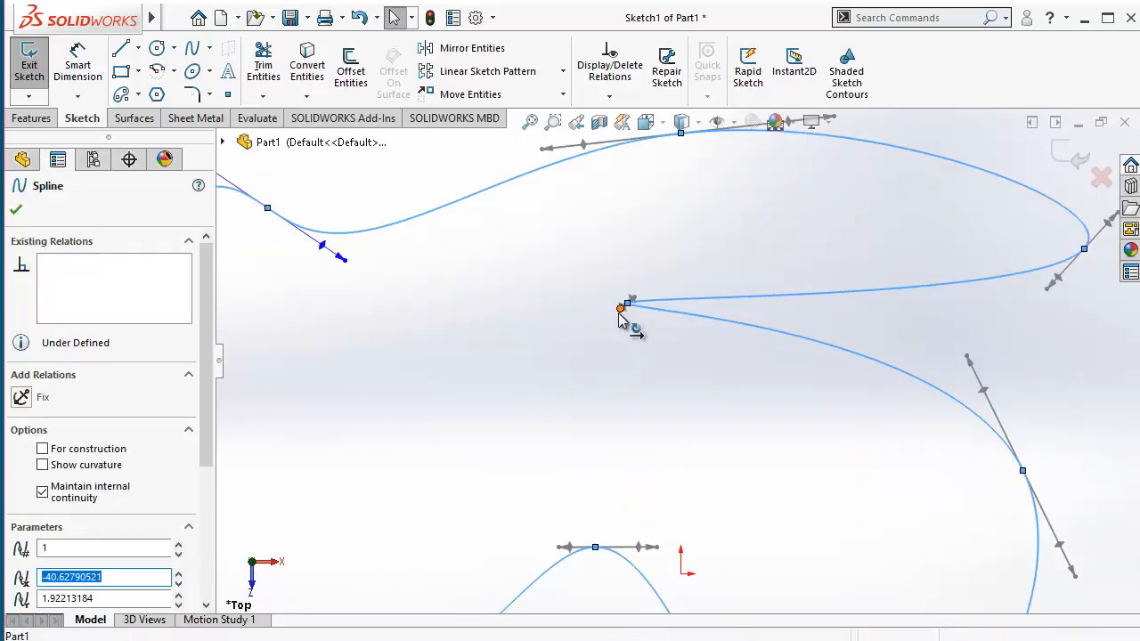
drag(623, 313, 618, 345)
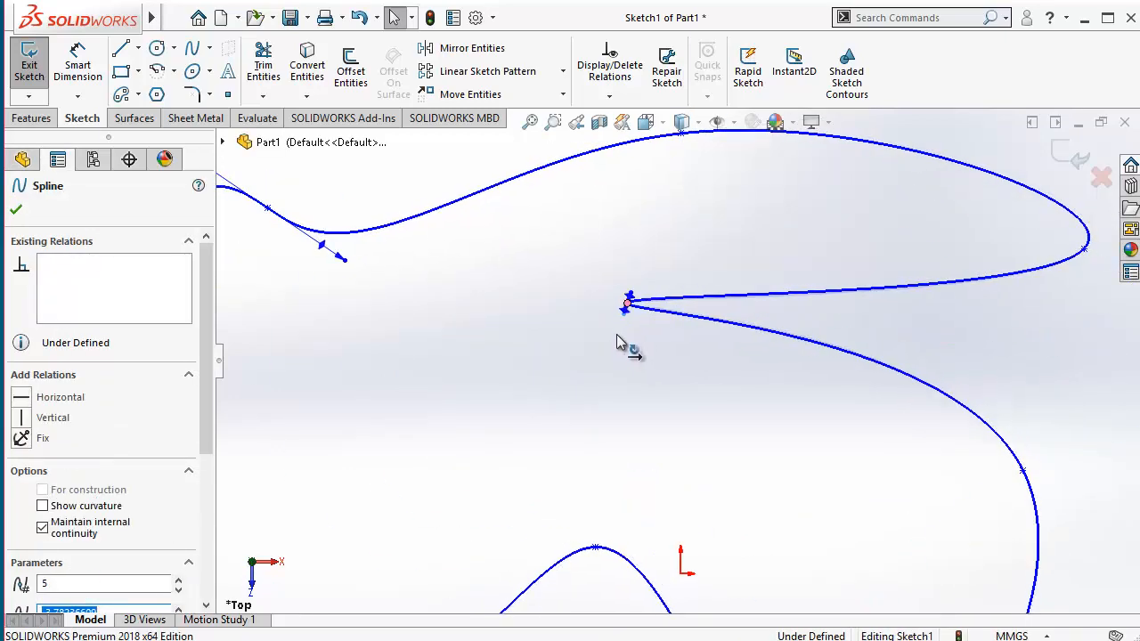
scroll(621, 344, up, 3)
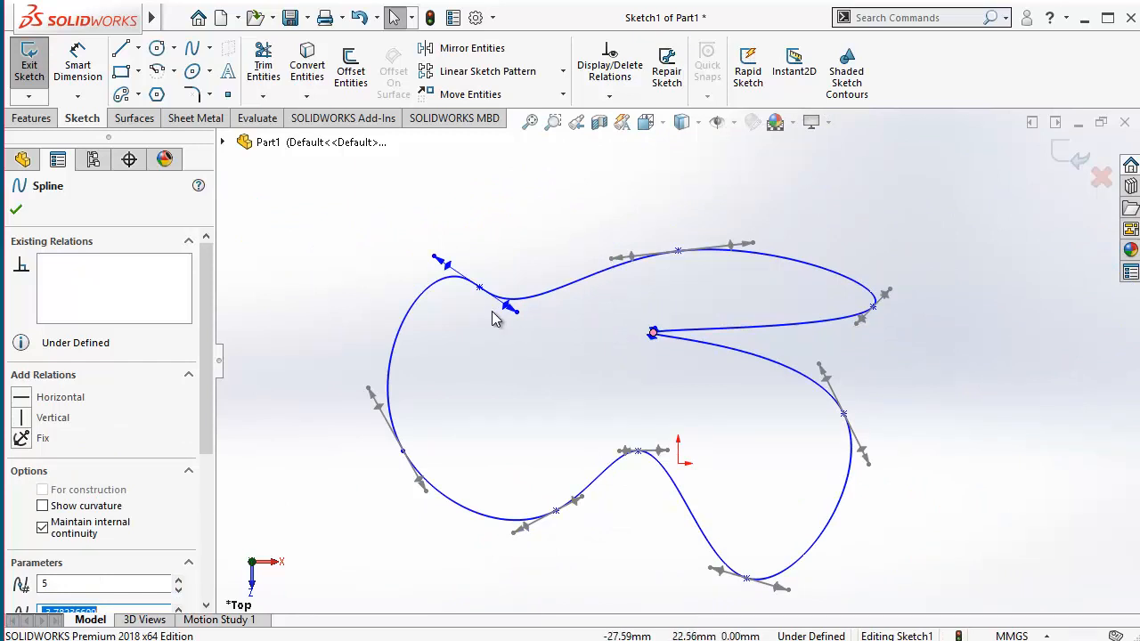
click(648, 359)
scroll(655, 348, down, 2)
scroll(659, 329, down, 1)
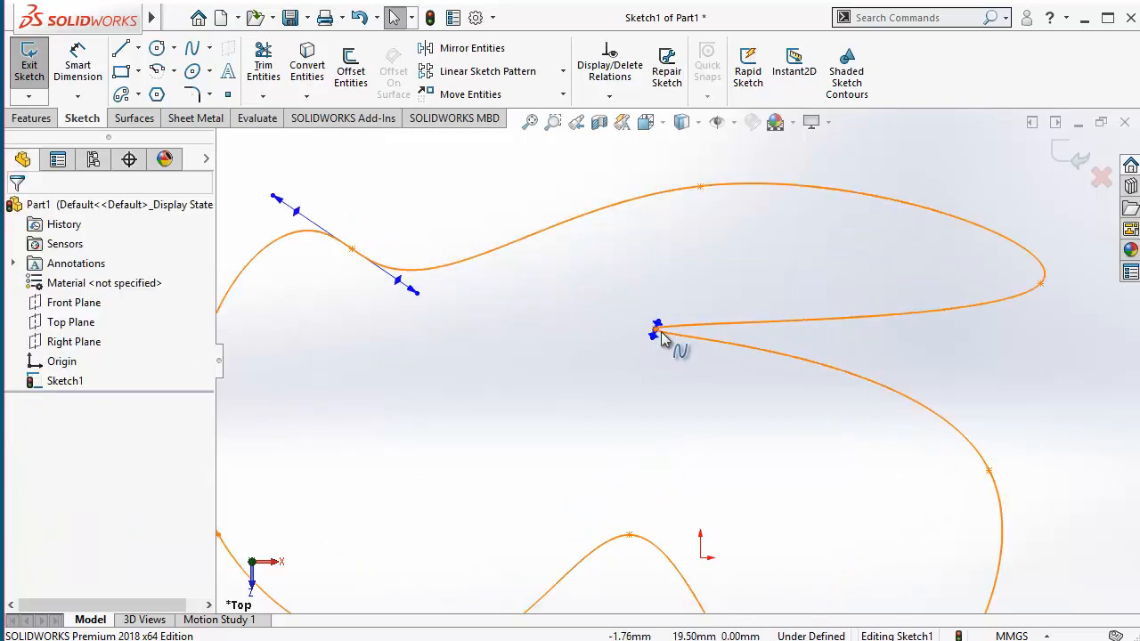
mouse_move(626, 332)
mouse_down()
mouse_move(586, 316)
mouse_move(610, 346)
mouse_up()
scroll(615, 347, up, 3)
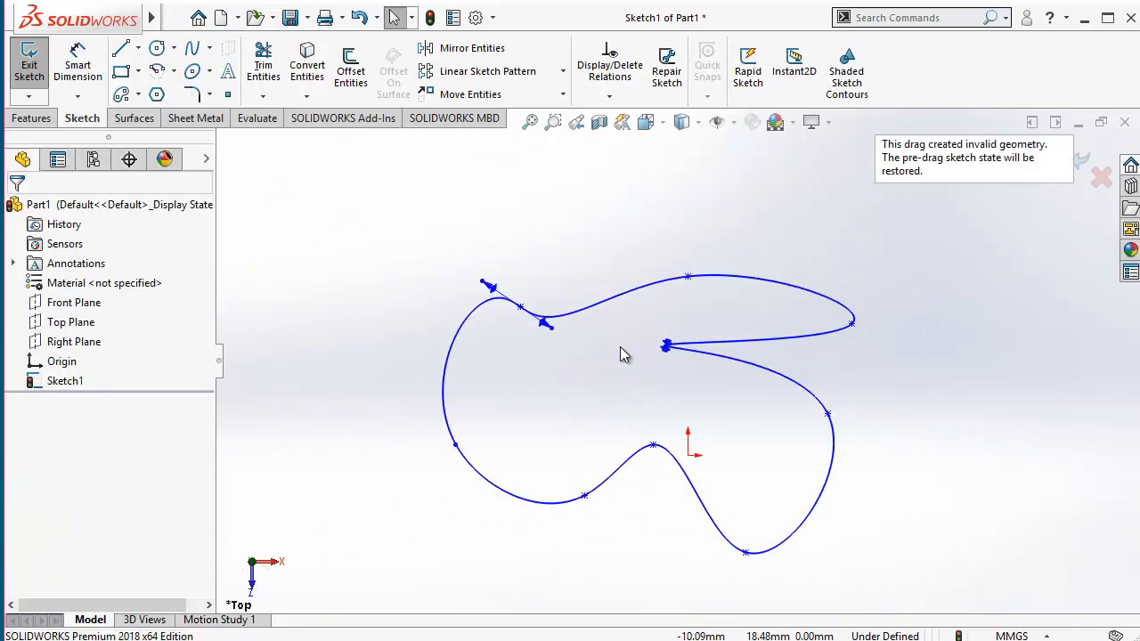
Move the spline point on the outer side of the lower lobe inward, narrowing the lobe.
drag(801, 405, 696, 435)
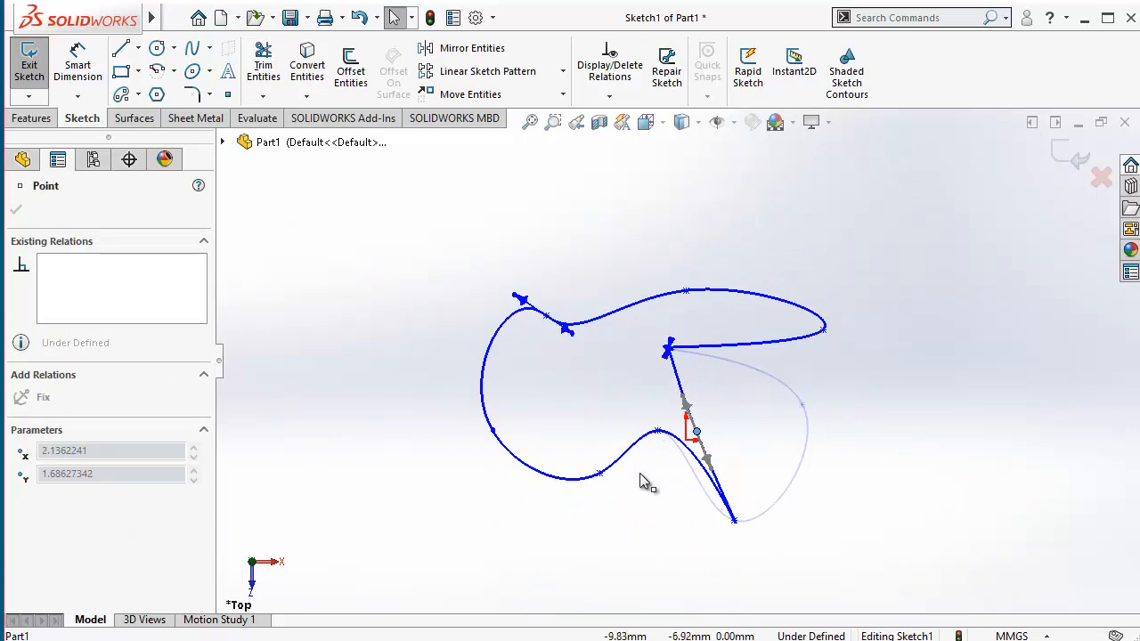
drag(641, 481, 738, 432)
Select the inner notch point and try again to pull its tangent handle down to round the curve.
click(682, 356)
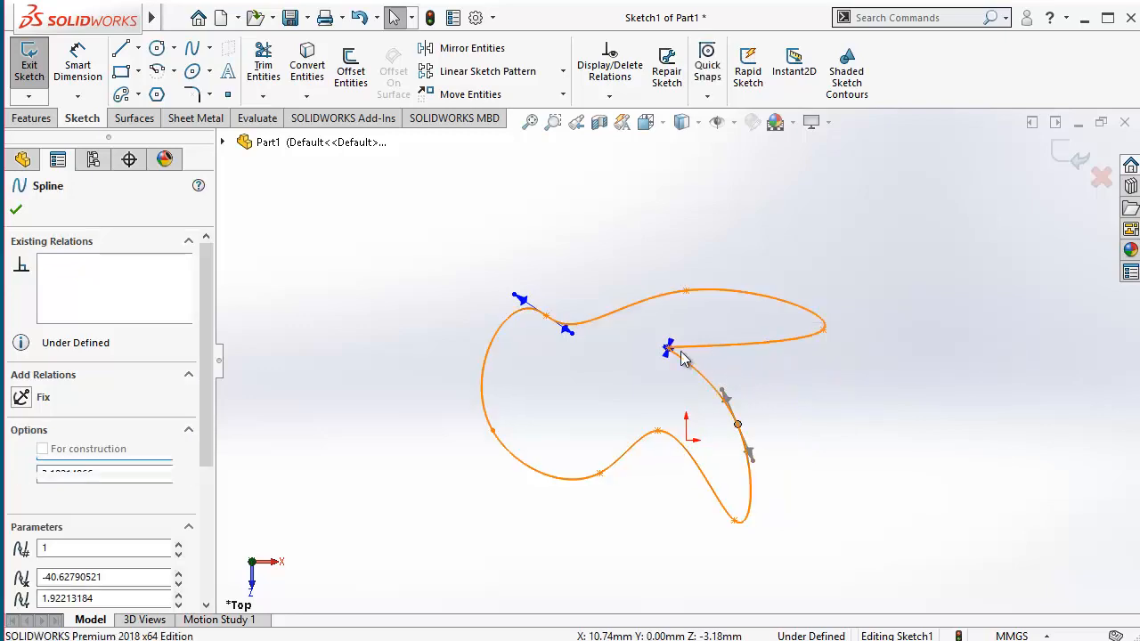
scroll(676, 357, down, 3)
click(658, 342)
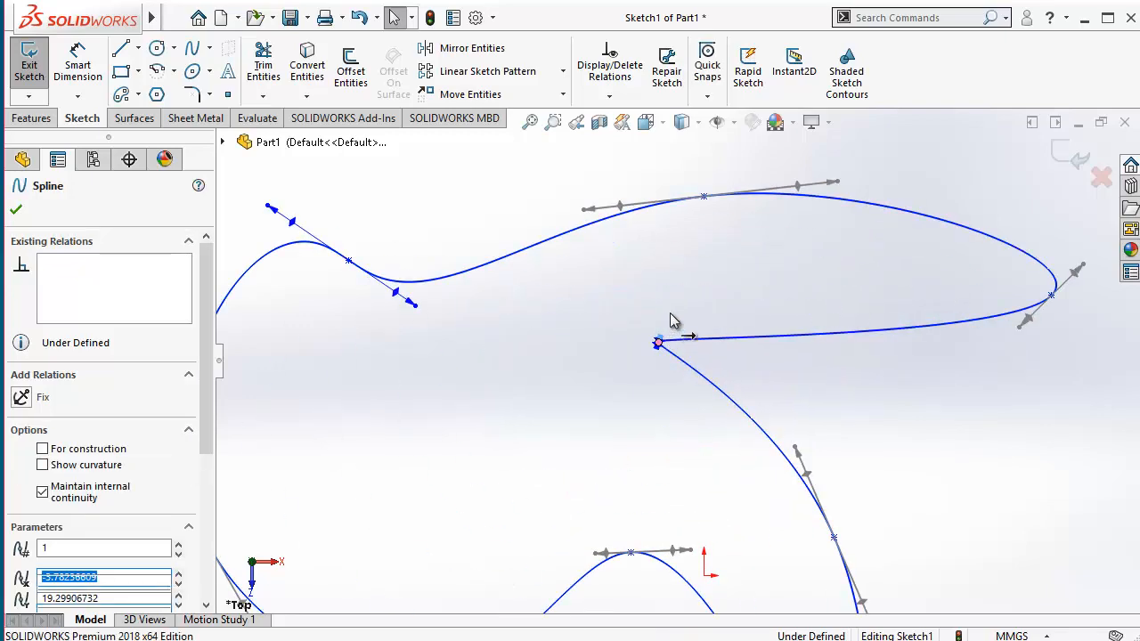
drag(640, 400, 636, 412)
scroll(633, 413, up, 5)
scroll(666, 372, down, 5)
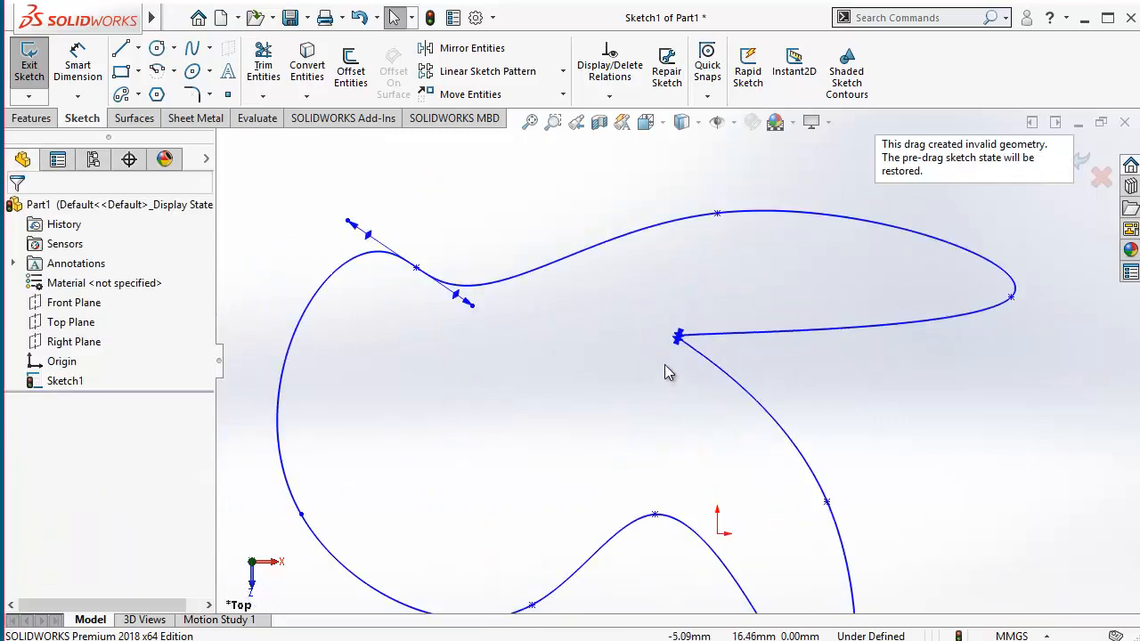
drag(613, 489, 681, 400)
scroll(681, 400, up, 4)
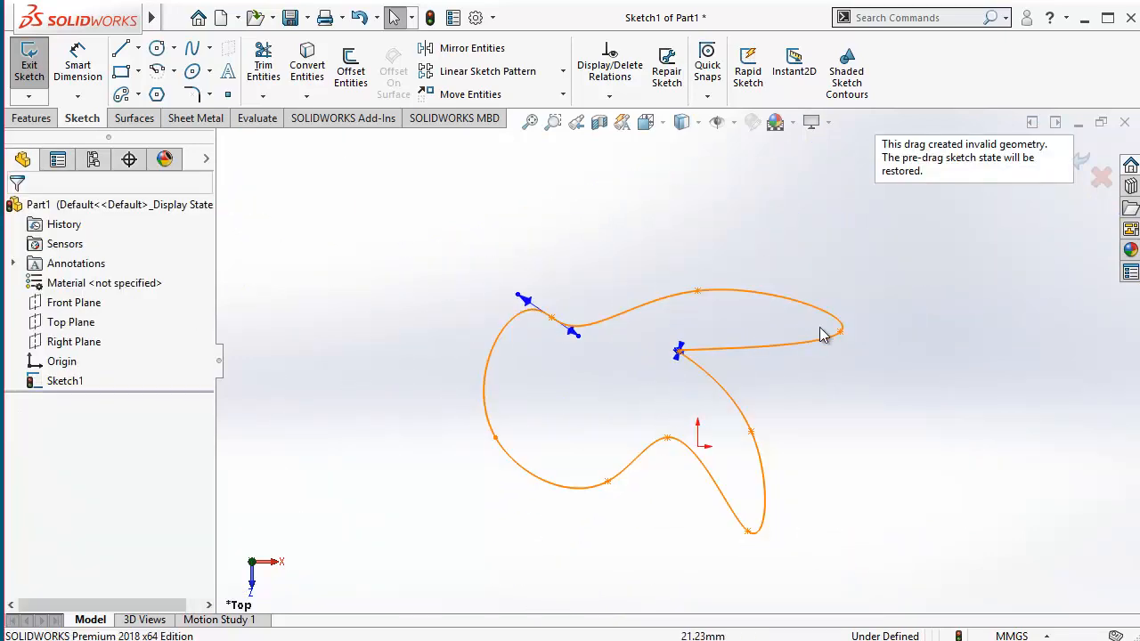
Turn the tangent handle at the inner notch point to a nearly horizontal direction, and clear the selection.
click(679, 360)
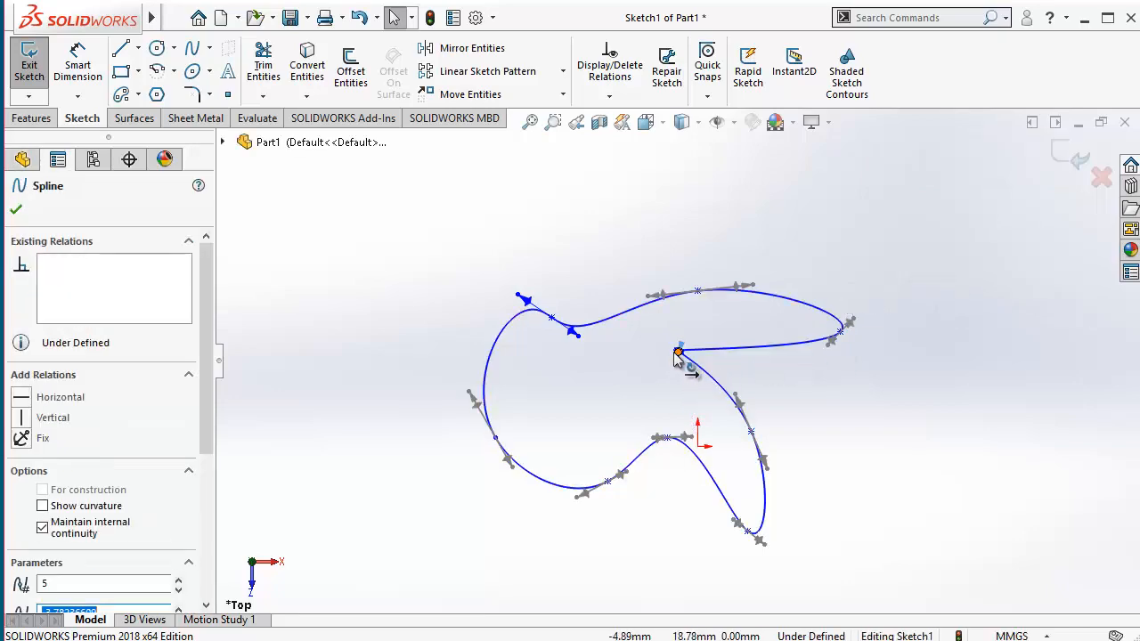
drag(679, 354, 808, 397)
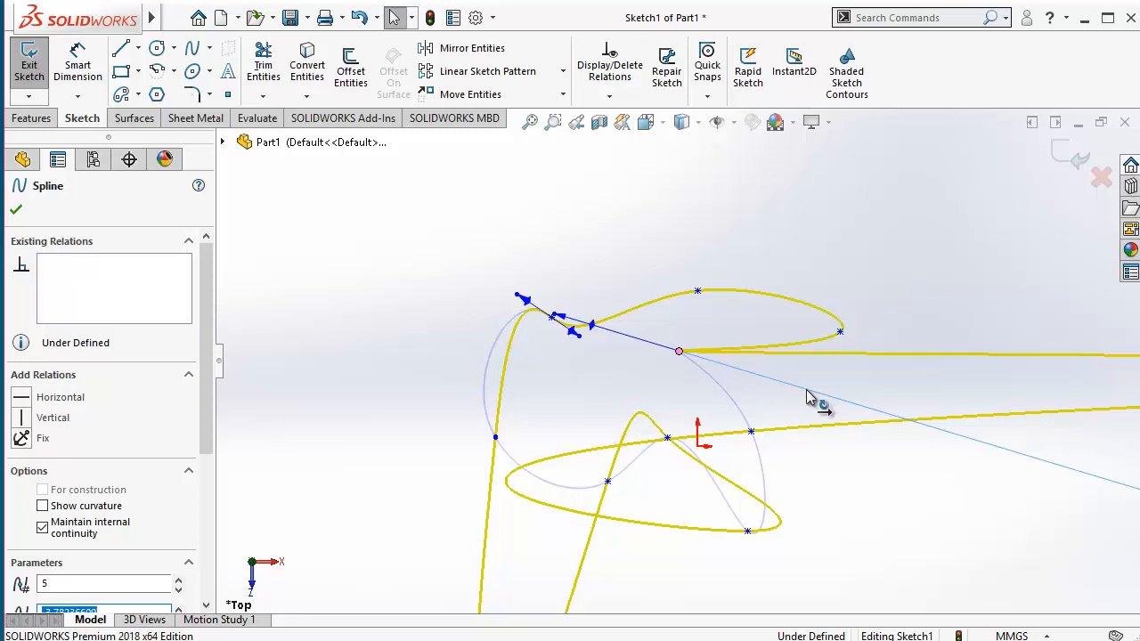
drag(808, 398, 809, 394)
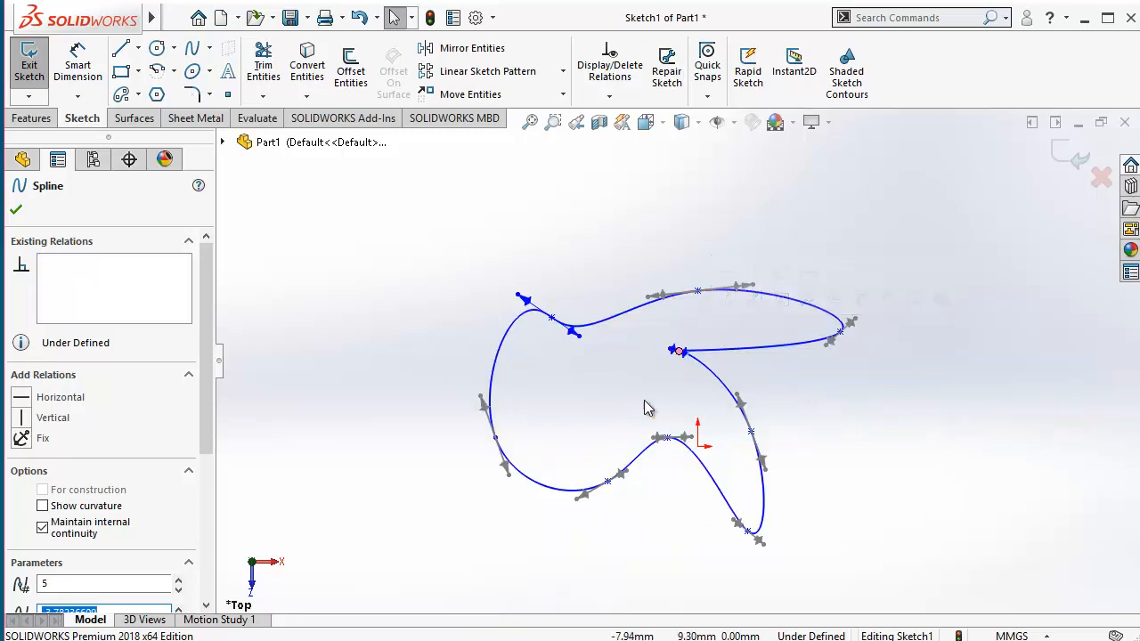
click(612, 402)
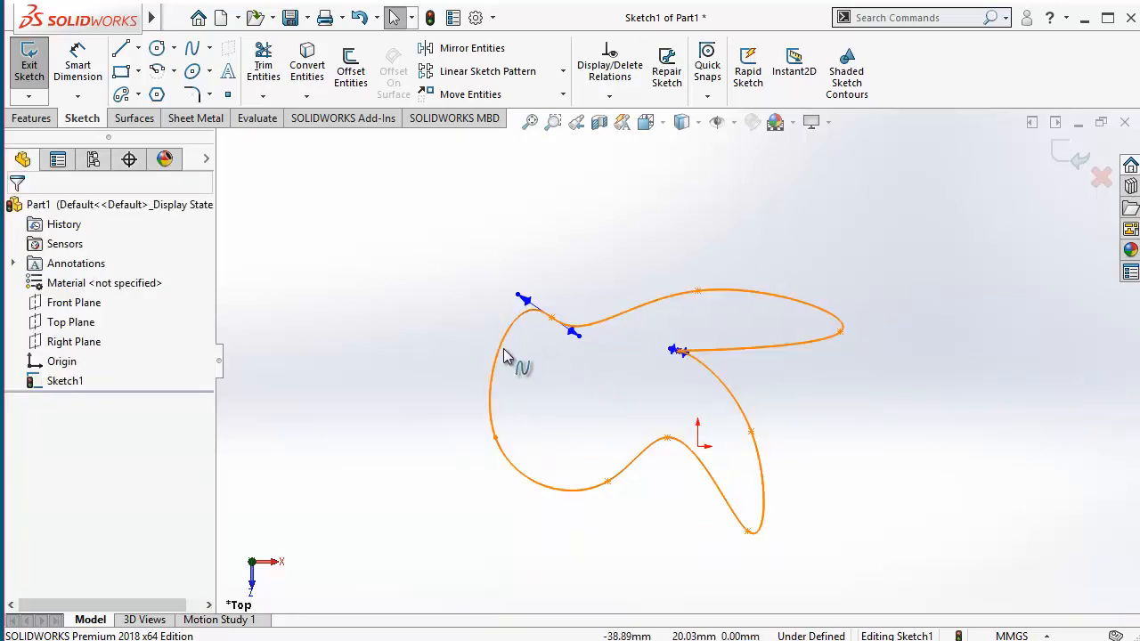
click(504, 356)
click(574, 400)
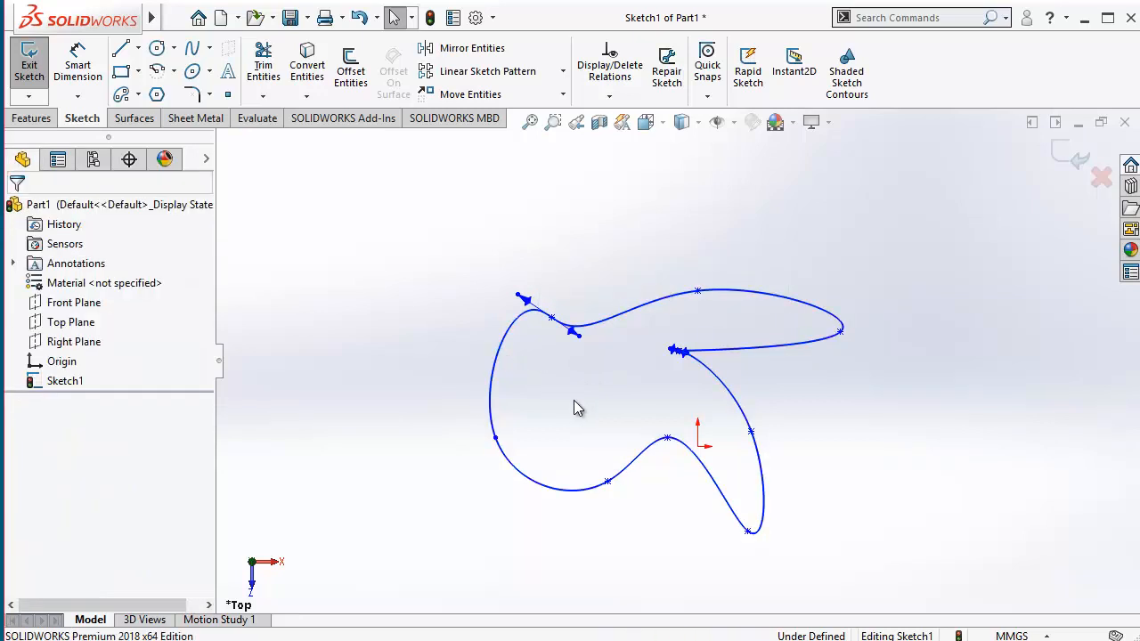
Dimension the aligned distance between the spline's start point and its upper-left point.
click(78, 64)
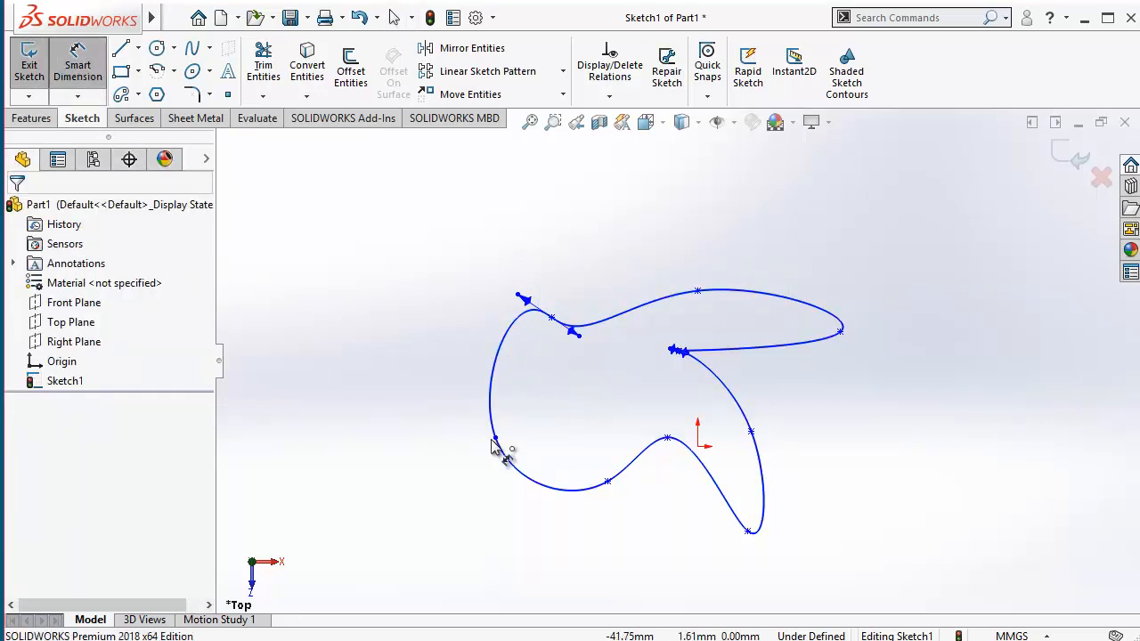
click(551, 319)
click(548, 321)
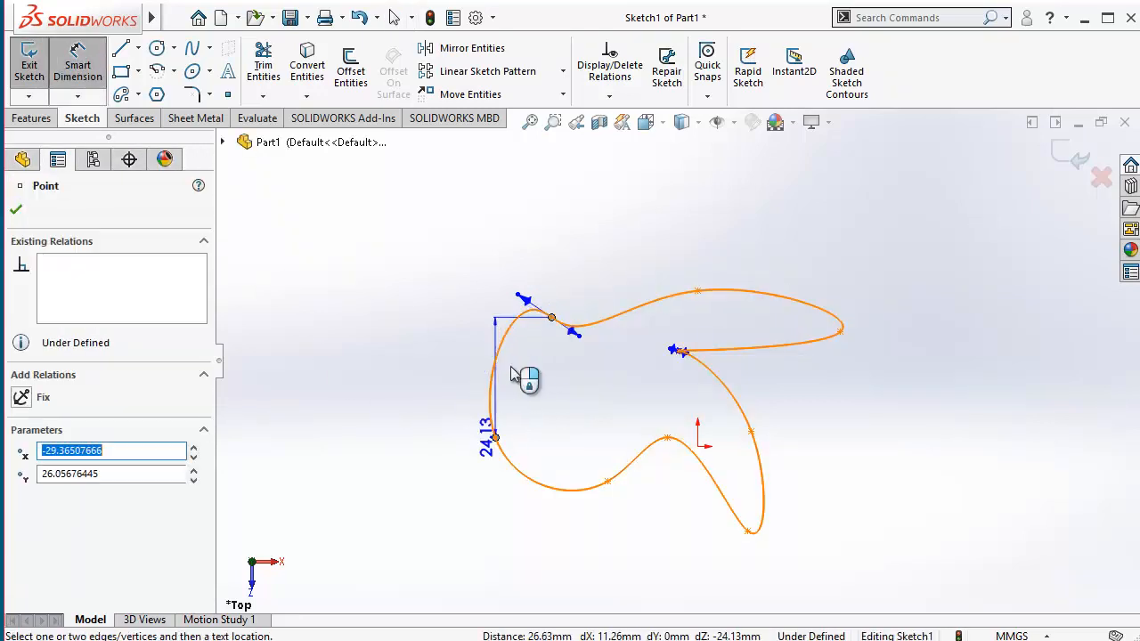
click(526, 380)
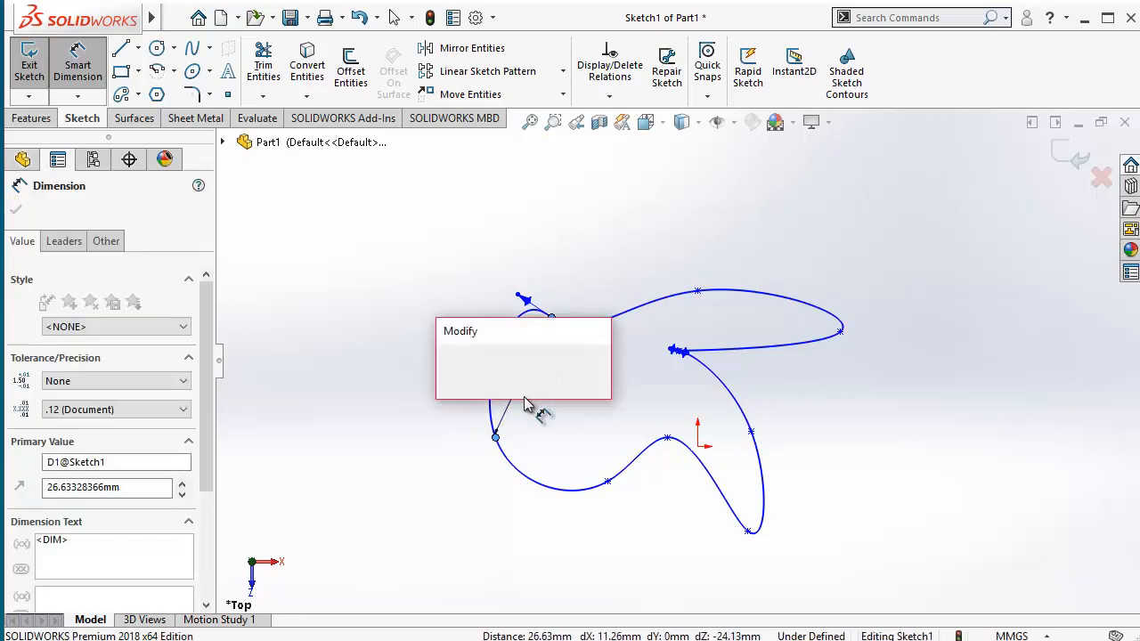
click(447, 369)
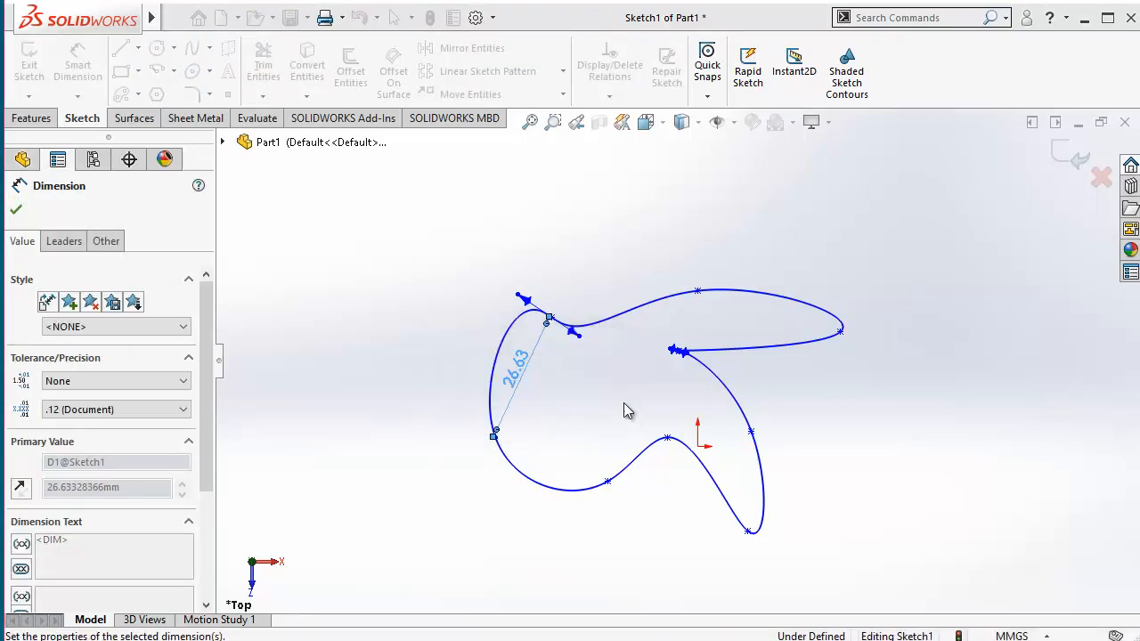
key(Escape)
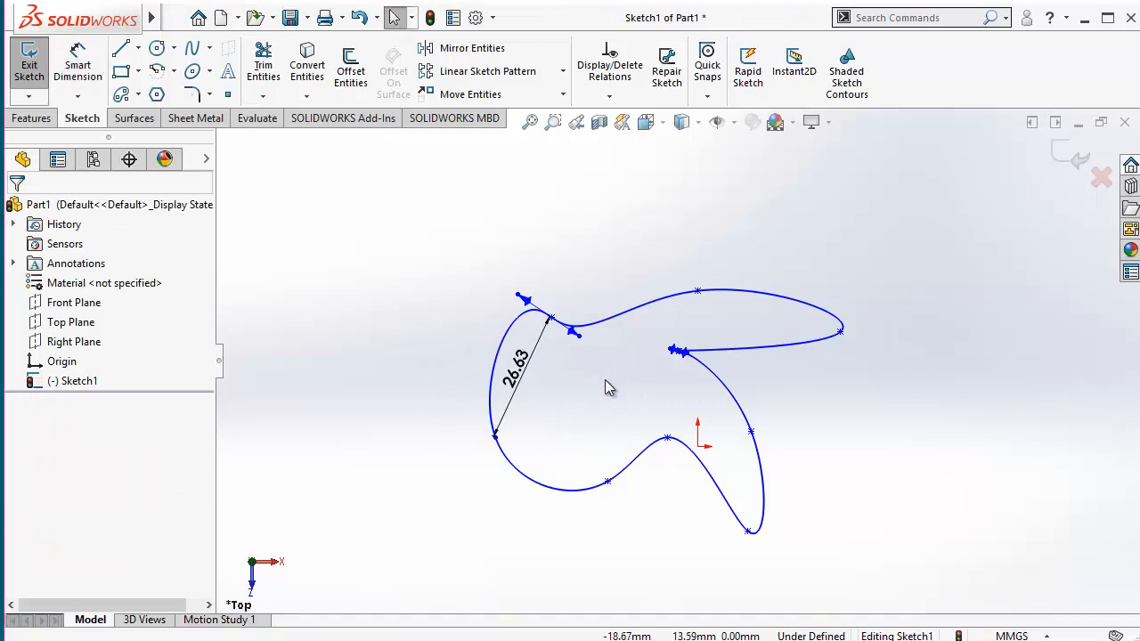
Delete the spline together with its associated dimension.
click(614, 321)
key(Delete)
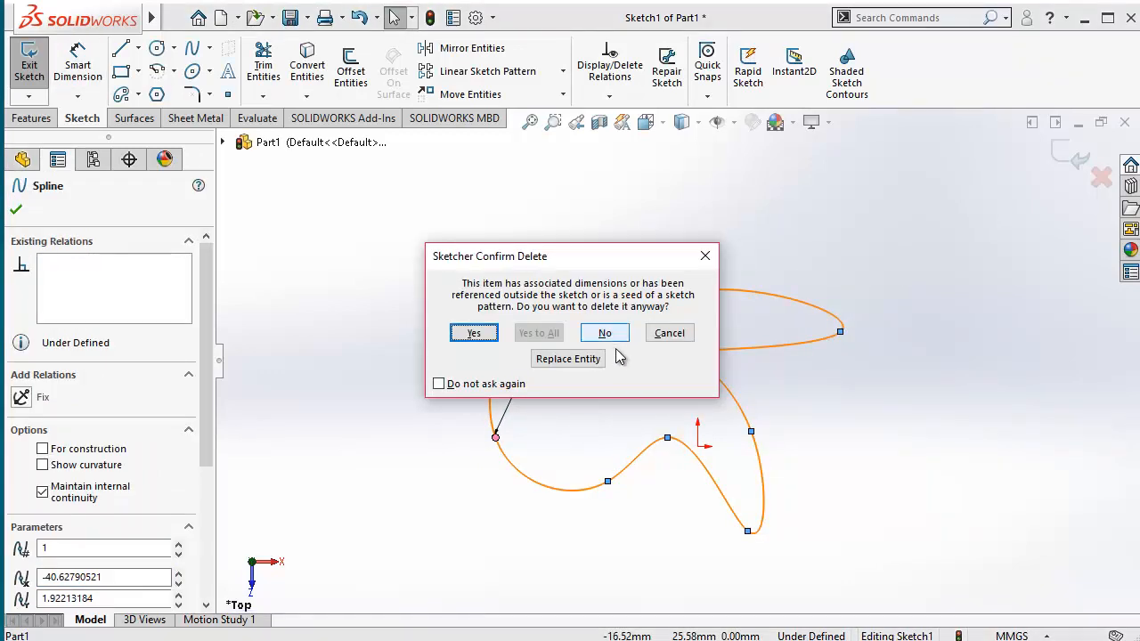
click(470, 333)
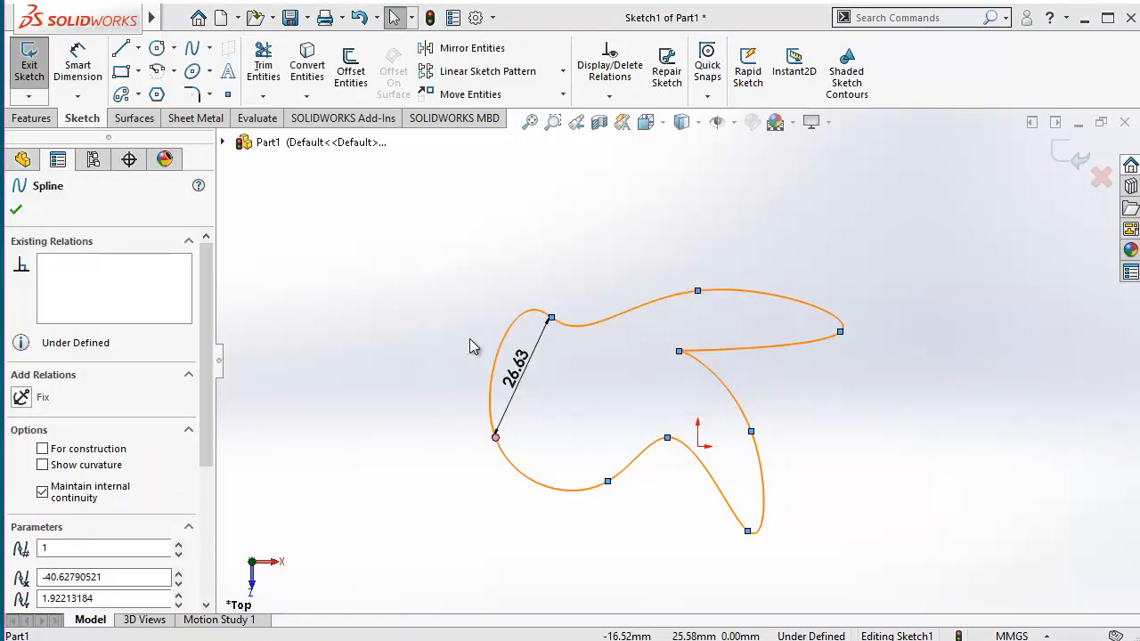
Draw an open style spline with ten control vertices, sweeping above the origin, around it on the +X side, and back to the lower left.
click(210, 50)
click(228, 93)
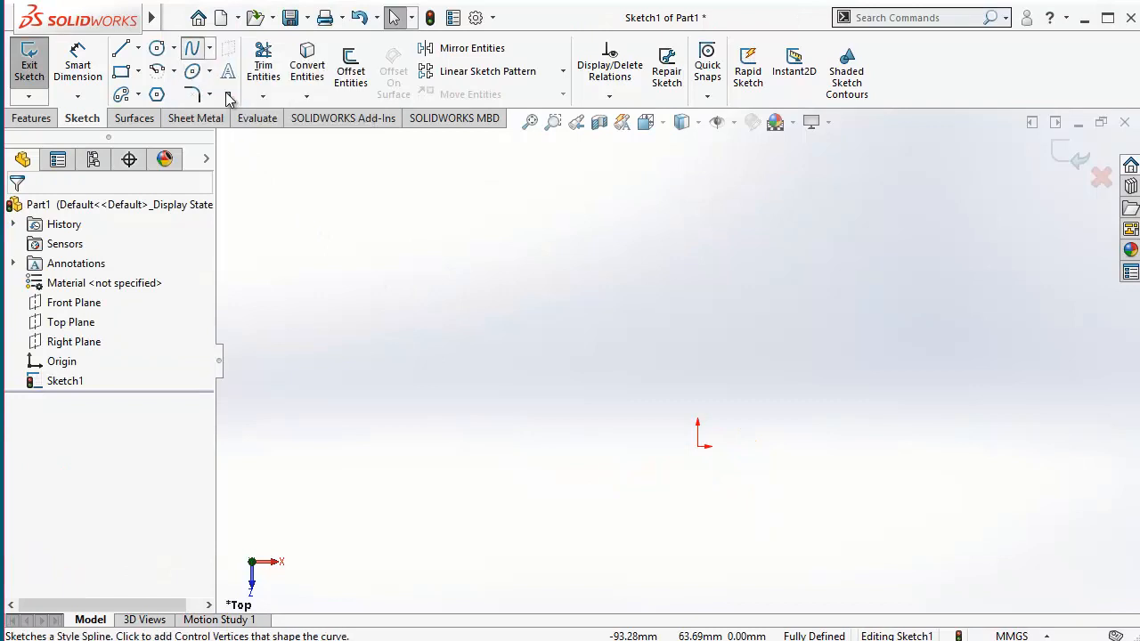
click(463, 446)
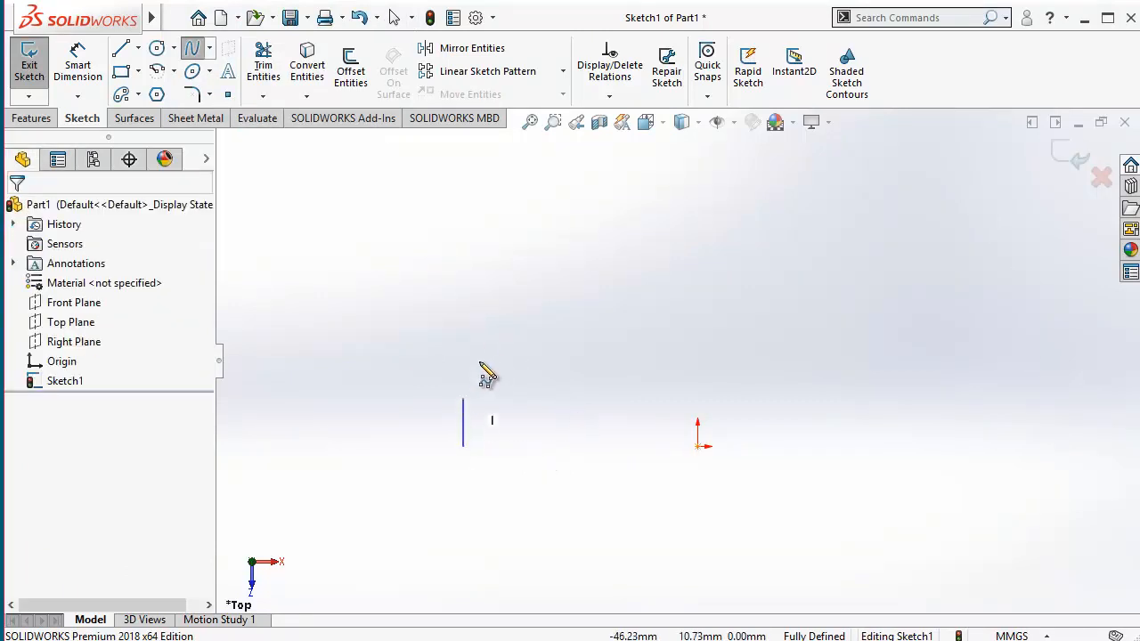
click(505, 291)
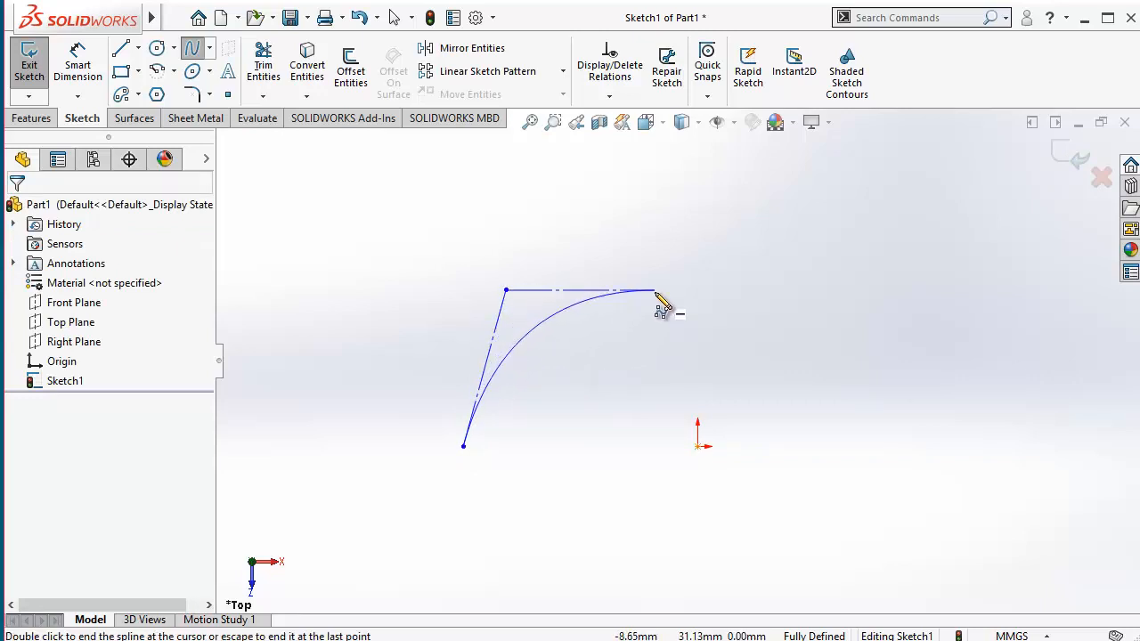
click(656, 290)
click(752, 213)
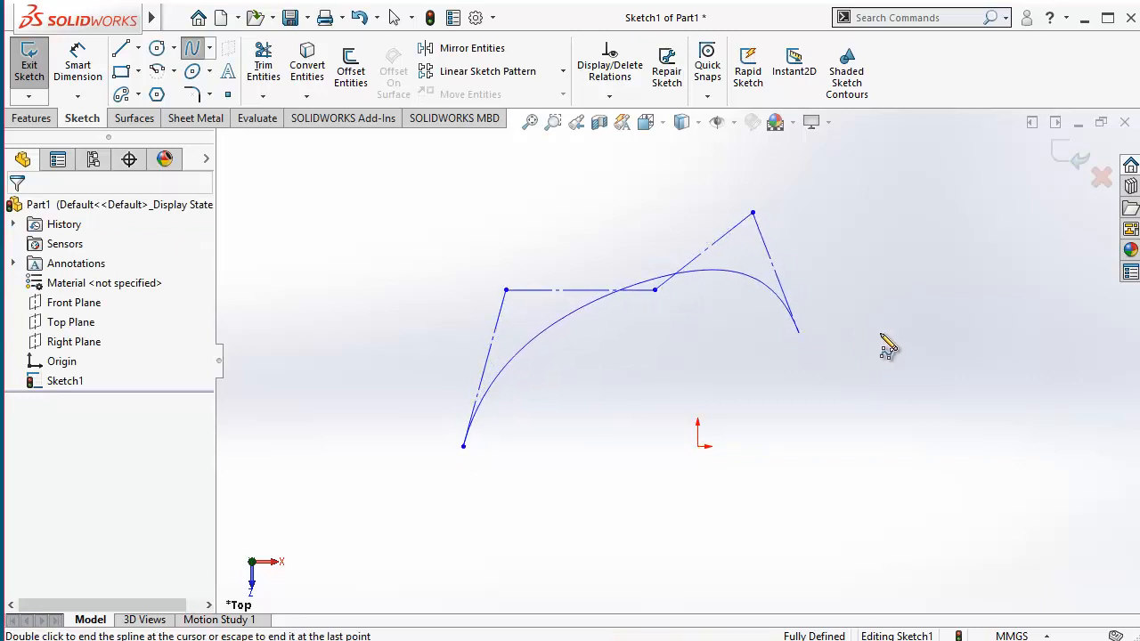
click(799, 332)
click(893, 283)
click(931, 422)
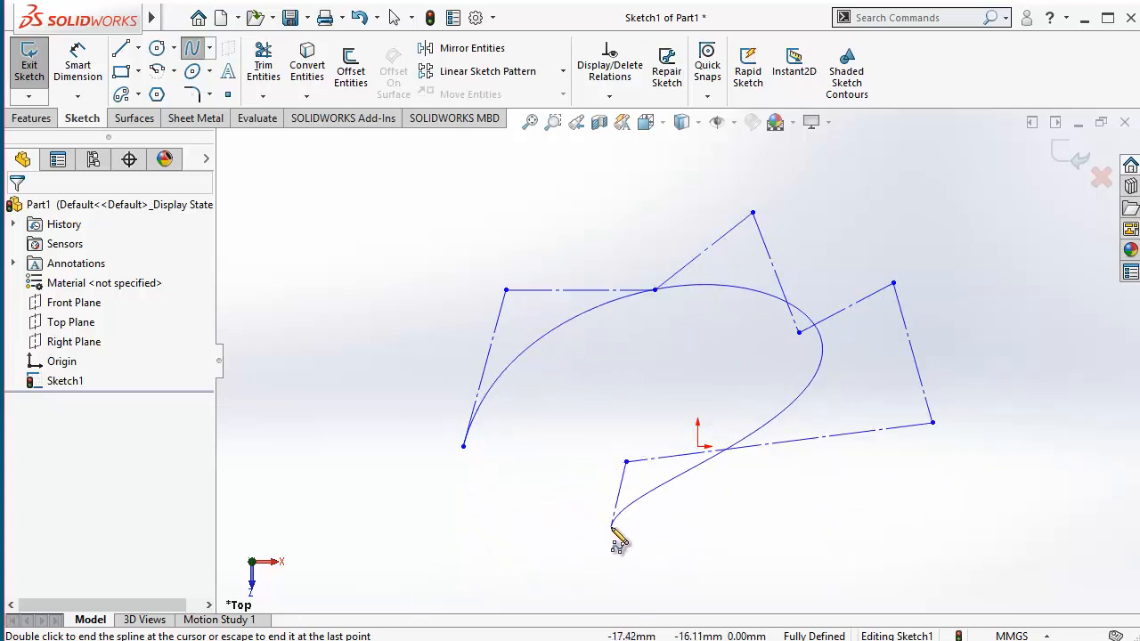
click(611, 526)
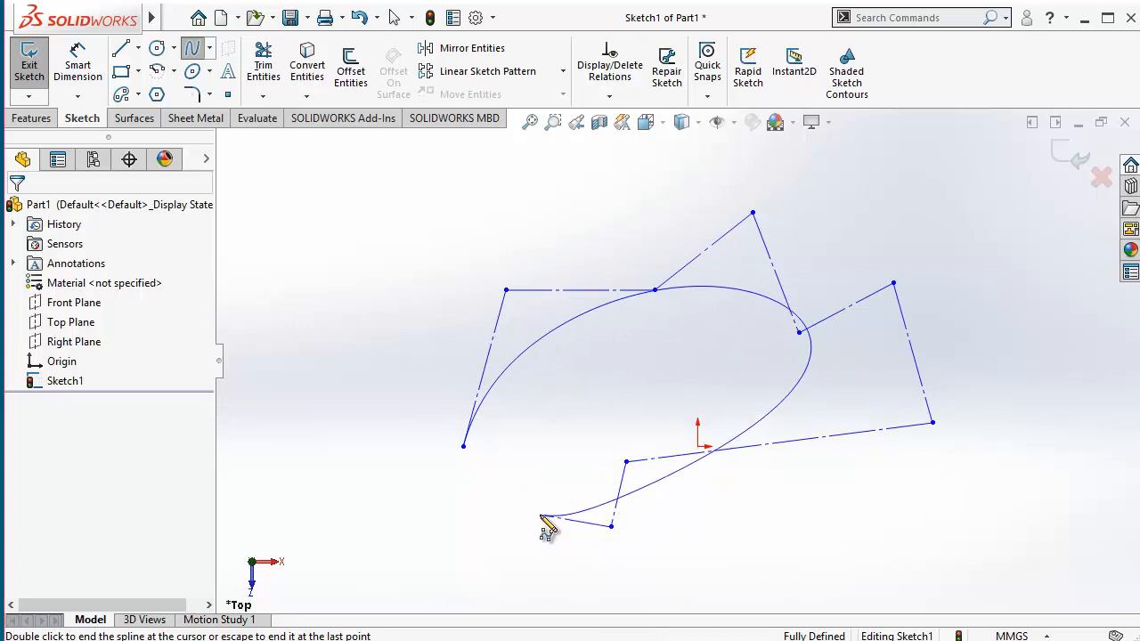
double_click(541, 515)
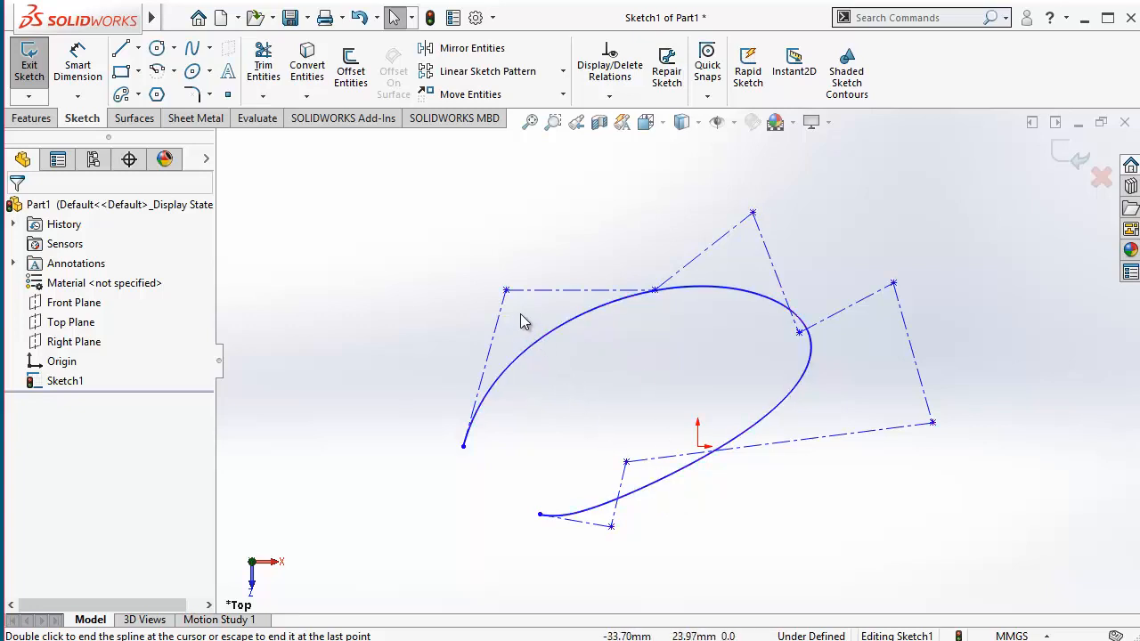
Move the style spline's second control vertex, at the upper left, farther up and outward.
drag(508, 293, 490, 258)
scroll(746, 295, up, 2)
click(750, 295)
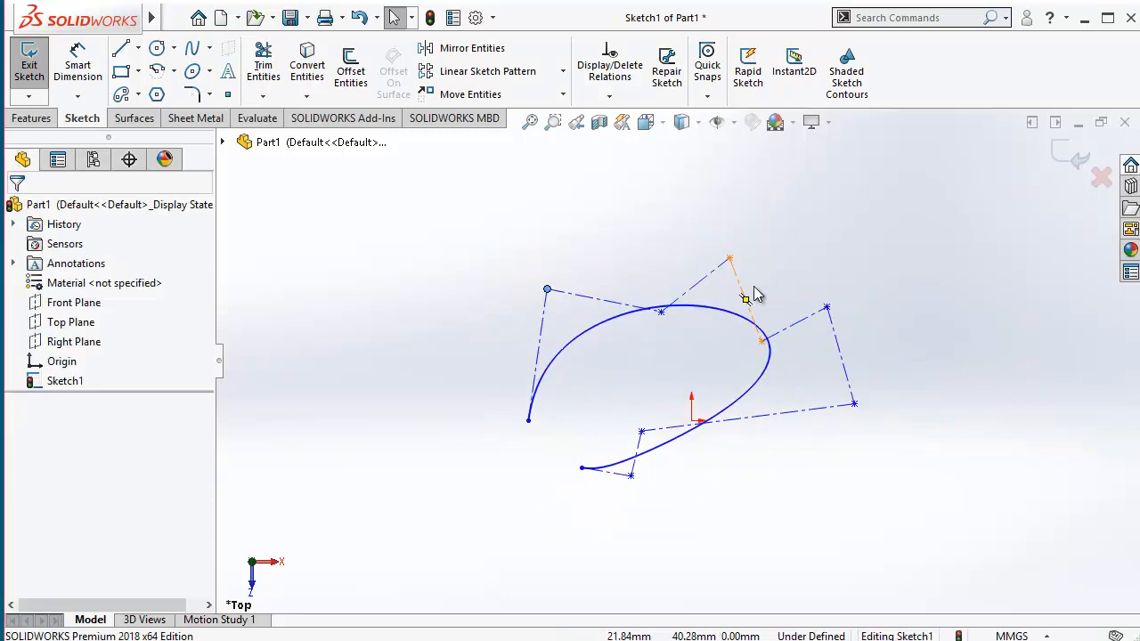
Move the style spline's third control vertex down to just beside the origin to flatten the upper curve, and clear the selection.
scroll(645, 406, down, 3)
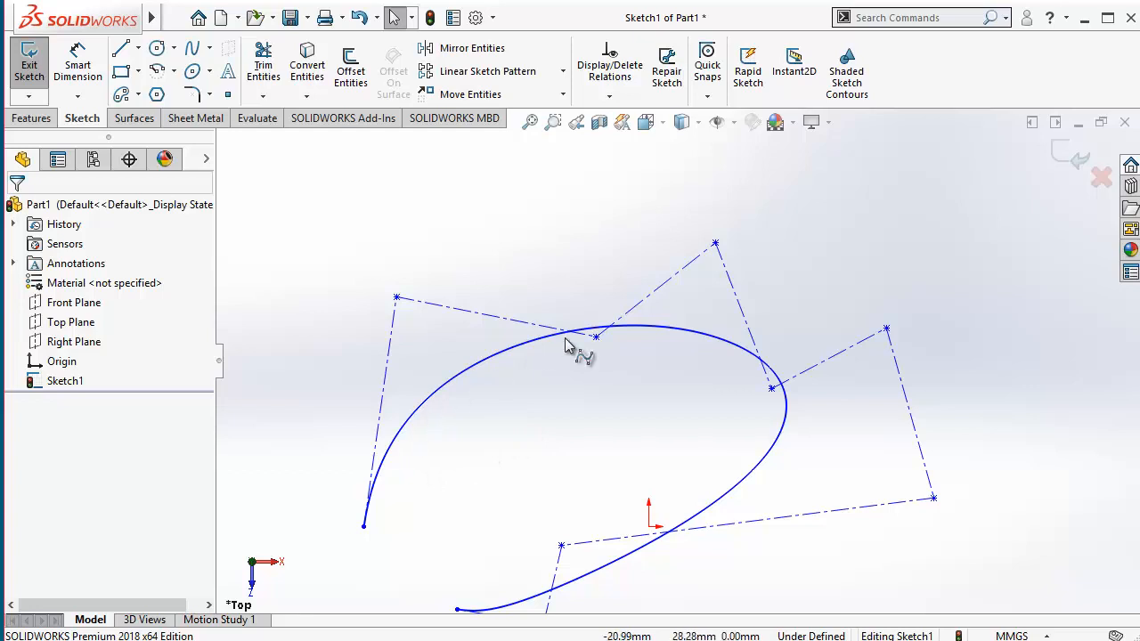
scroll(664, 318, up, 2)
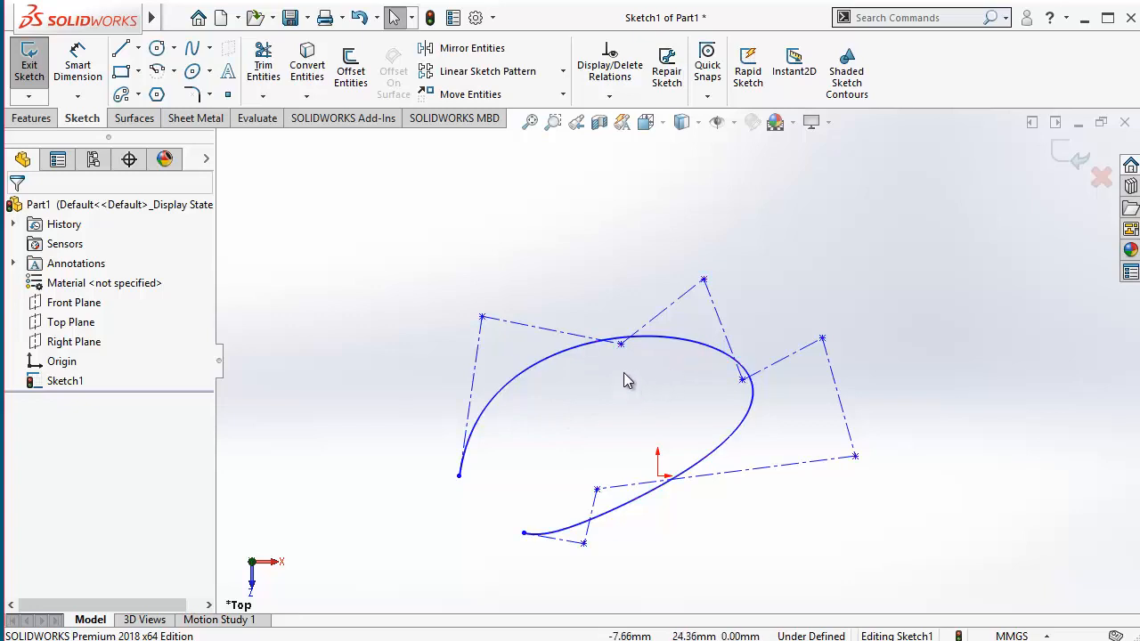
scroll(624, 374, down, 2)
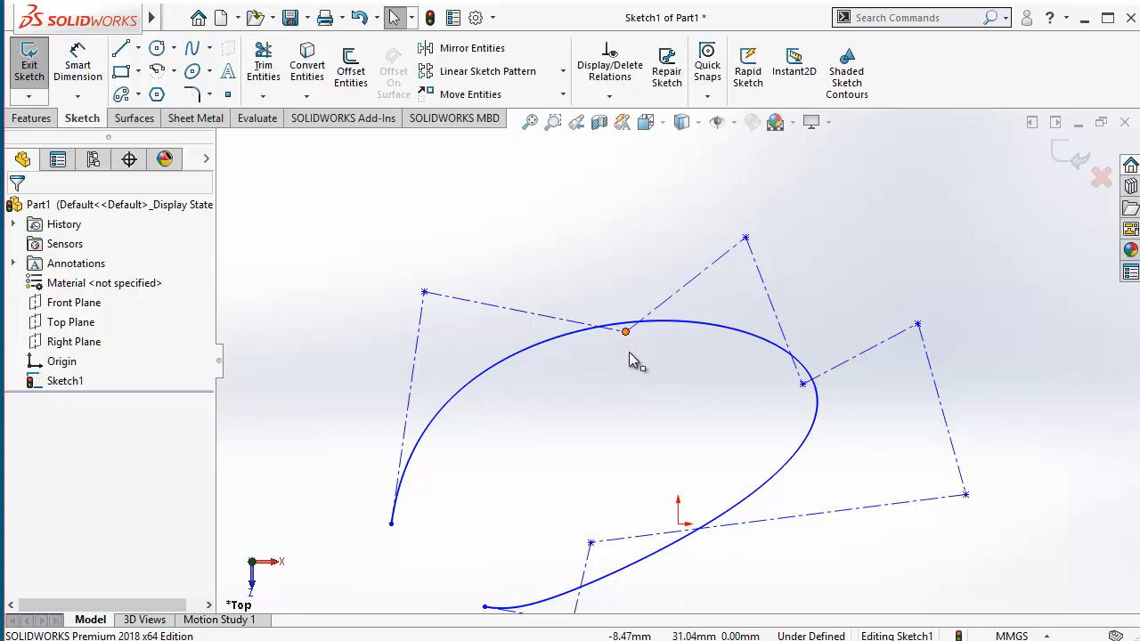
drag(630, 353, 664, 521)
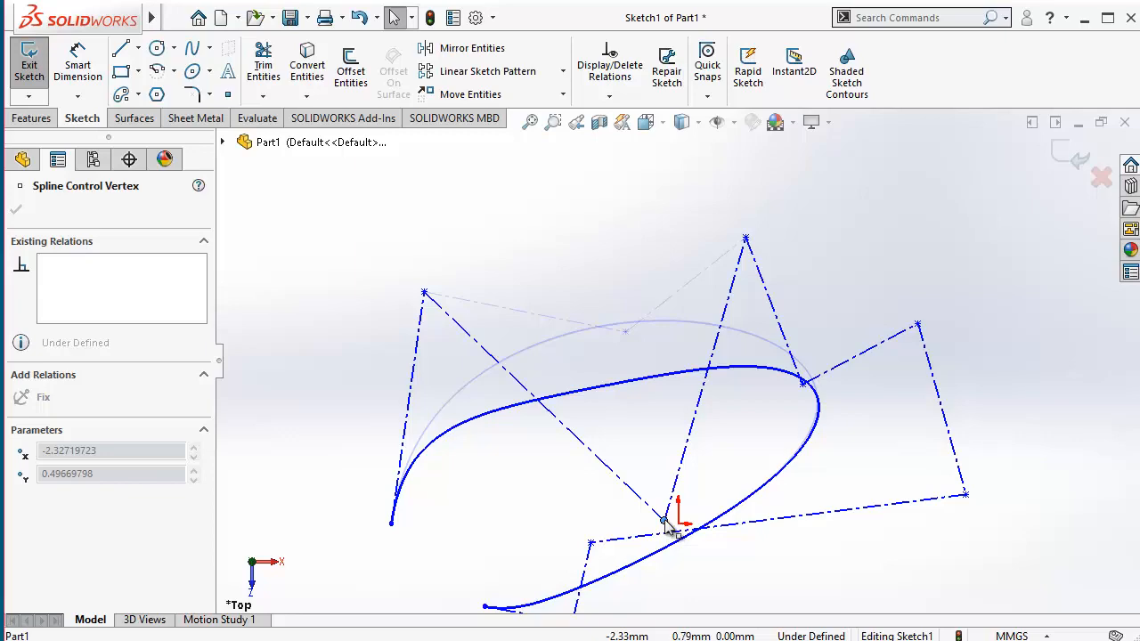
drag(665, 521, 663, 517)
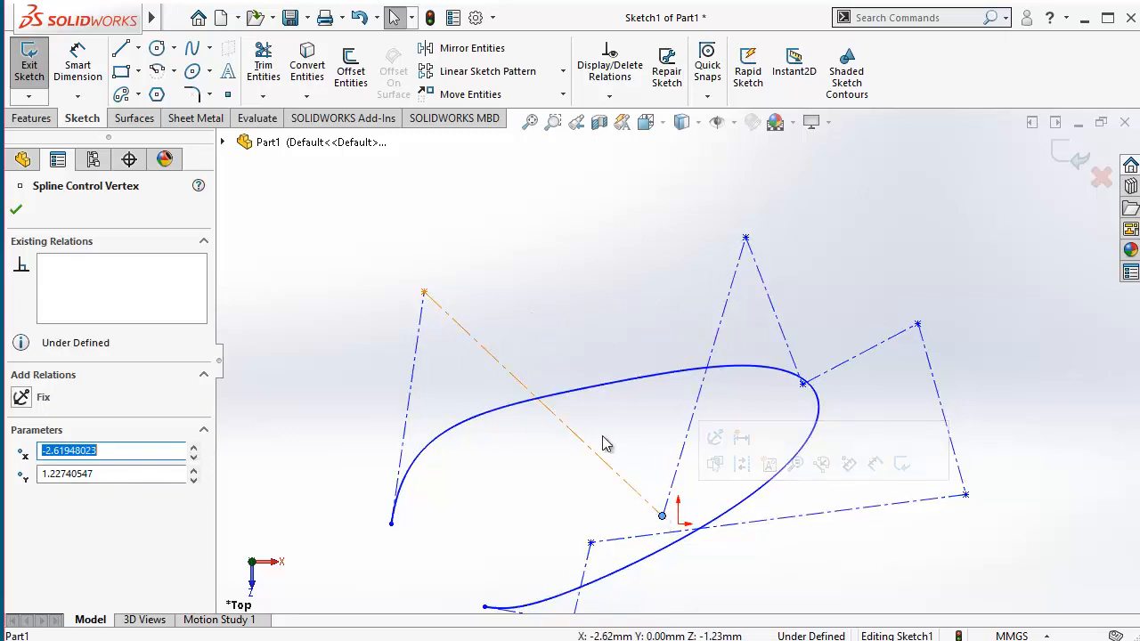
click(534, 485)
Select the style spline to examine its curve type and degree, and clear the selection.
scroll(532, 481, down, 3)
scroll(532, 481, up, 2)
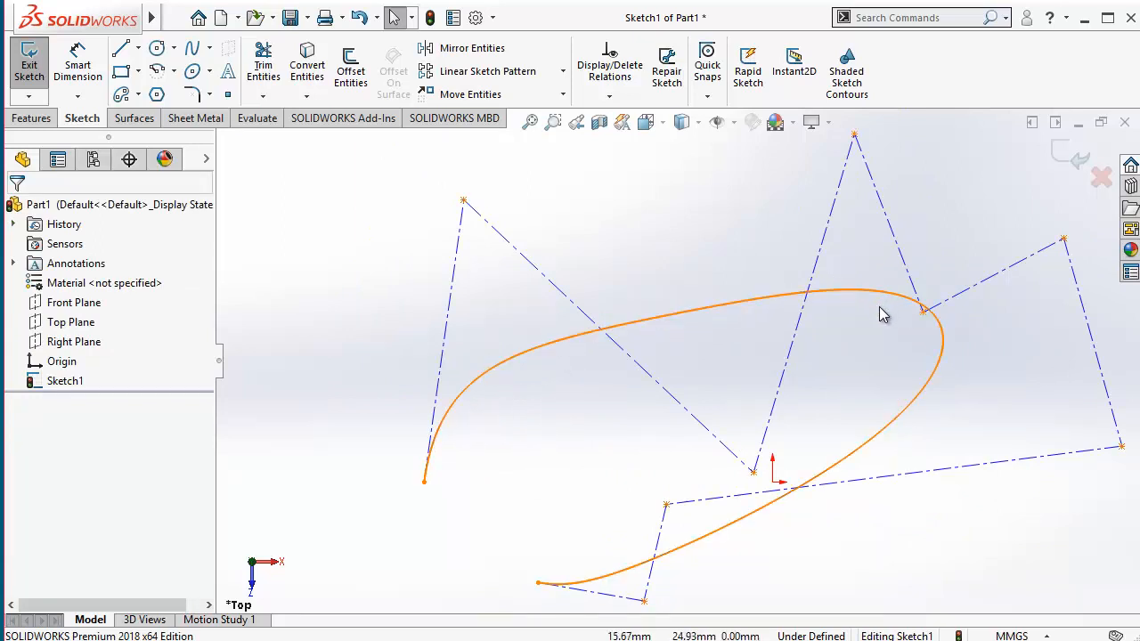
scroll(628, 414, up, 2)
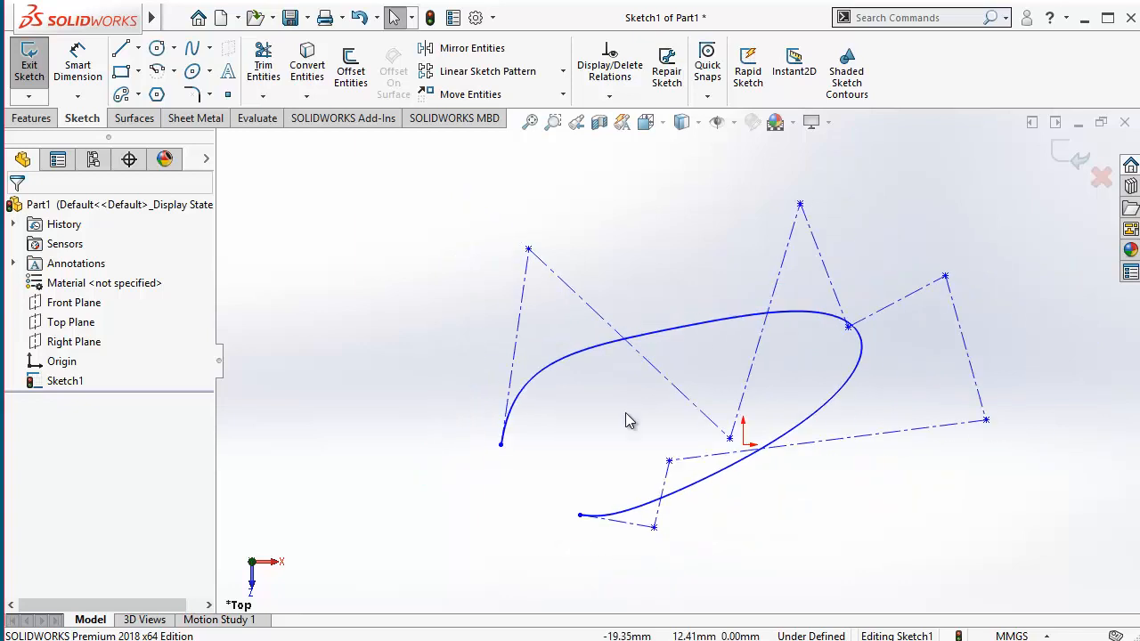
click(699, 487)
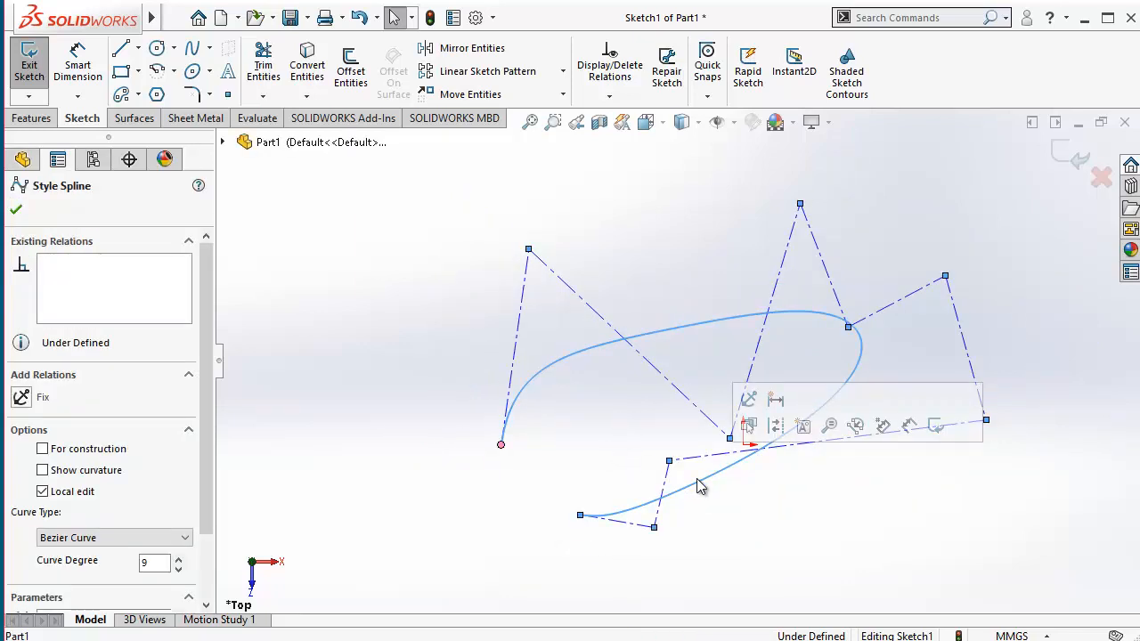
click(729, 538)
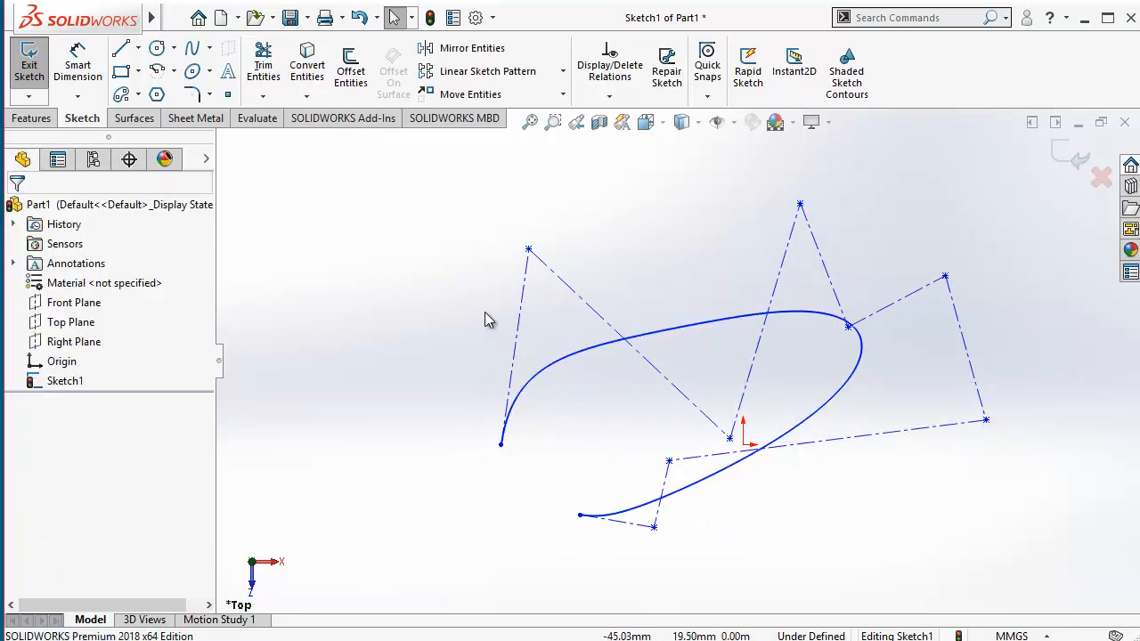
Dimension the length of the style spline's first control polygon line, from its start point to the upper-left vertex.
click(89, 75)
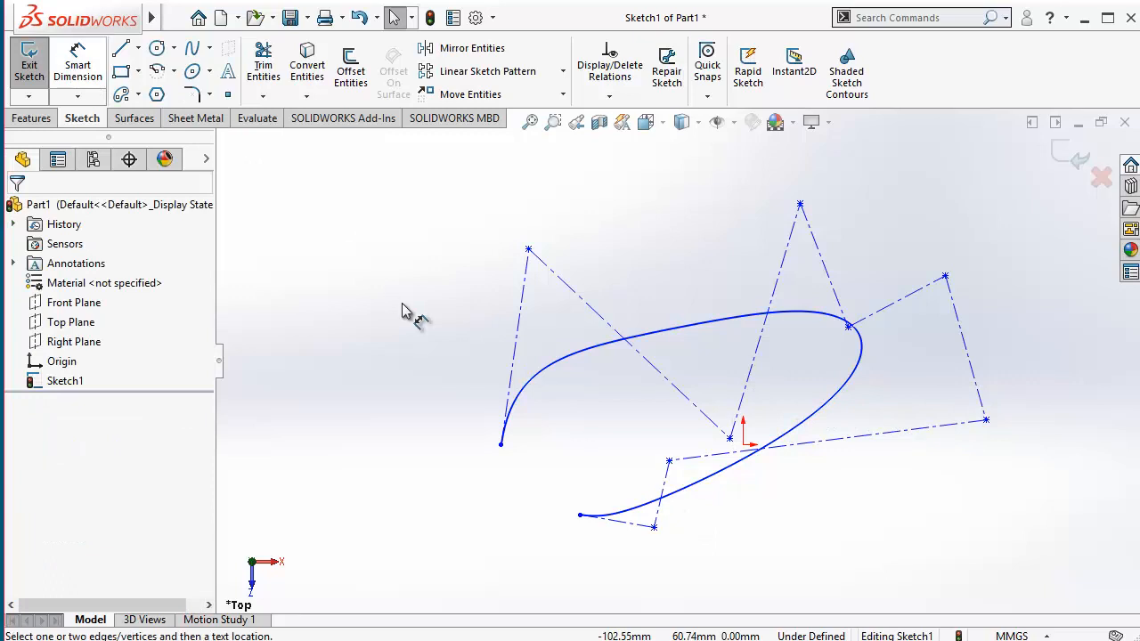
click(508, 326)
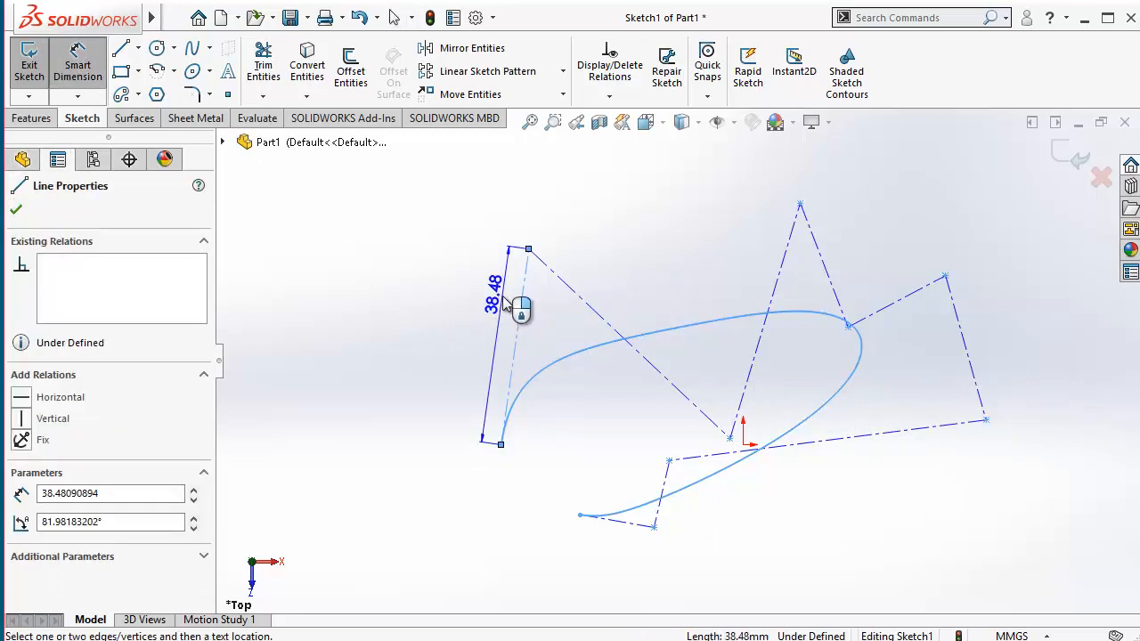
click(515, 307)
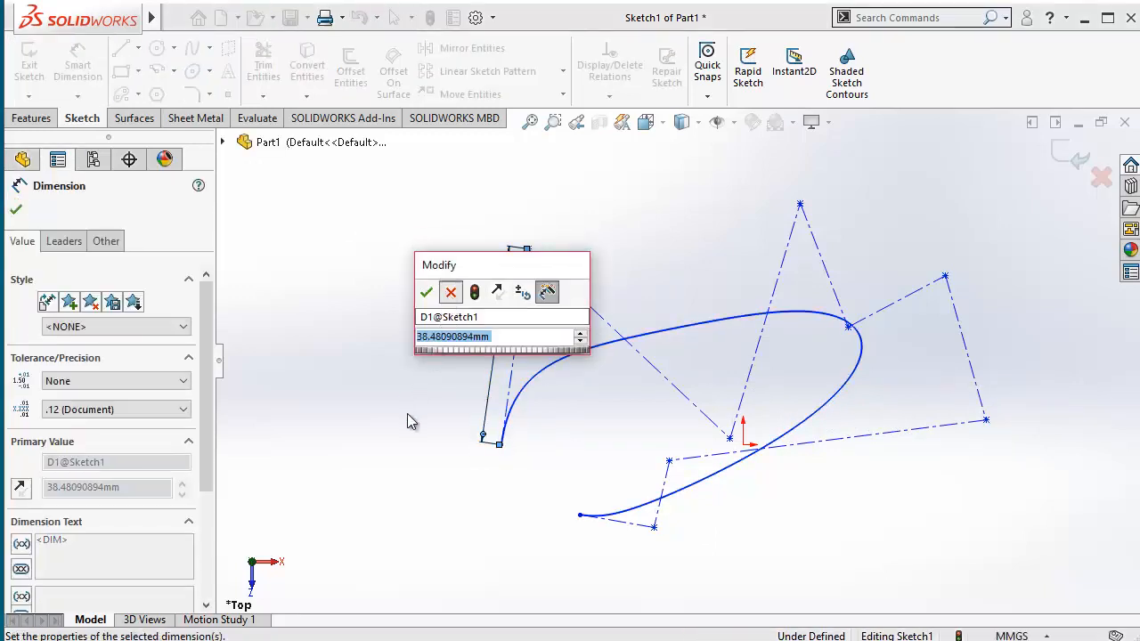
key(Return)
key(Escape)
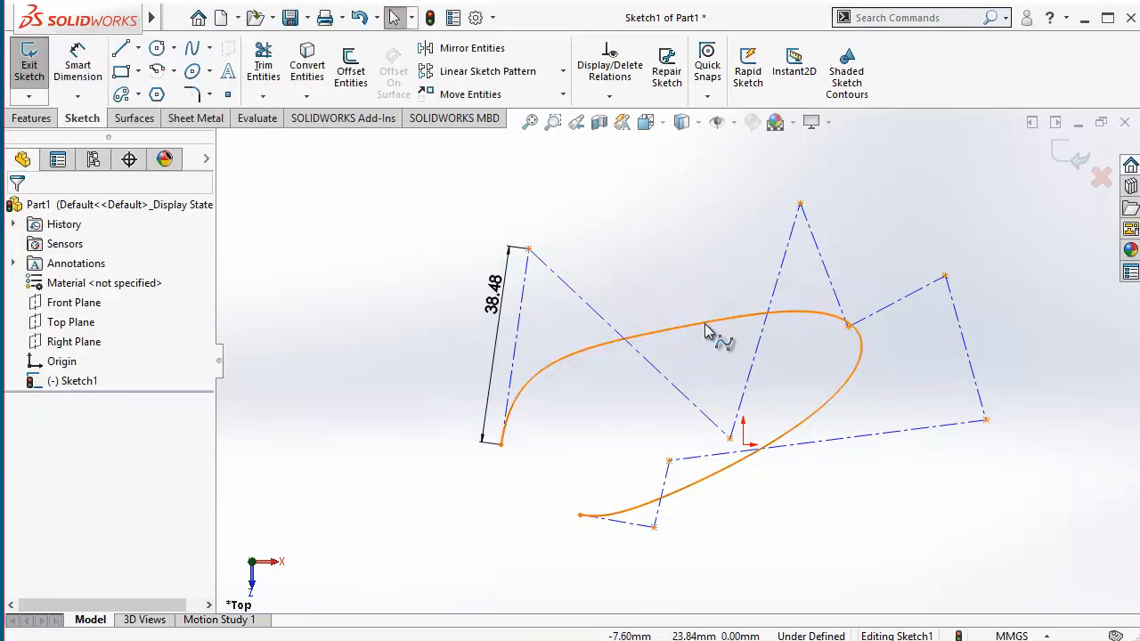
Delete the style spline together with its dimension.
click(707, 326)
key(Delete)
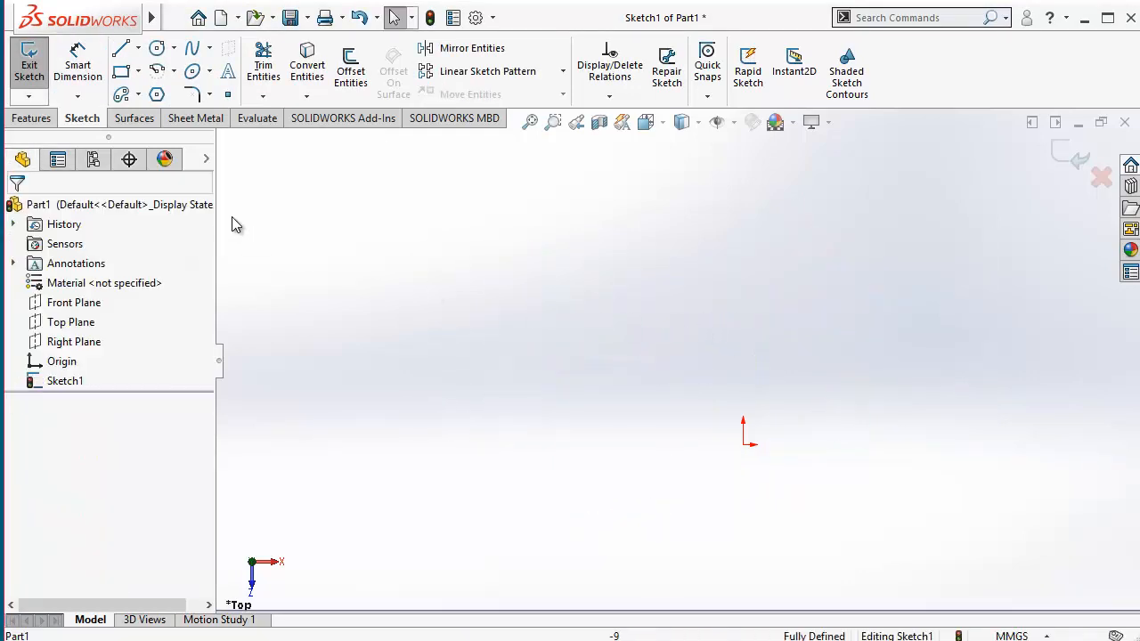
Start an explicit equation driven curve and enter the equation 10*x+cos(x).
click(210, 48)
click(230, 116)
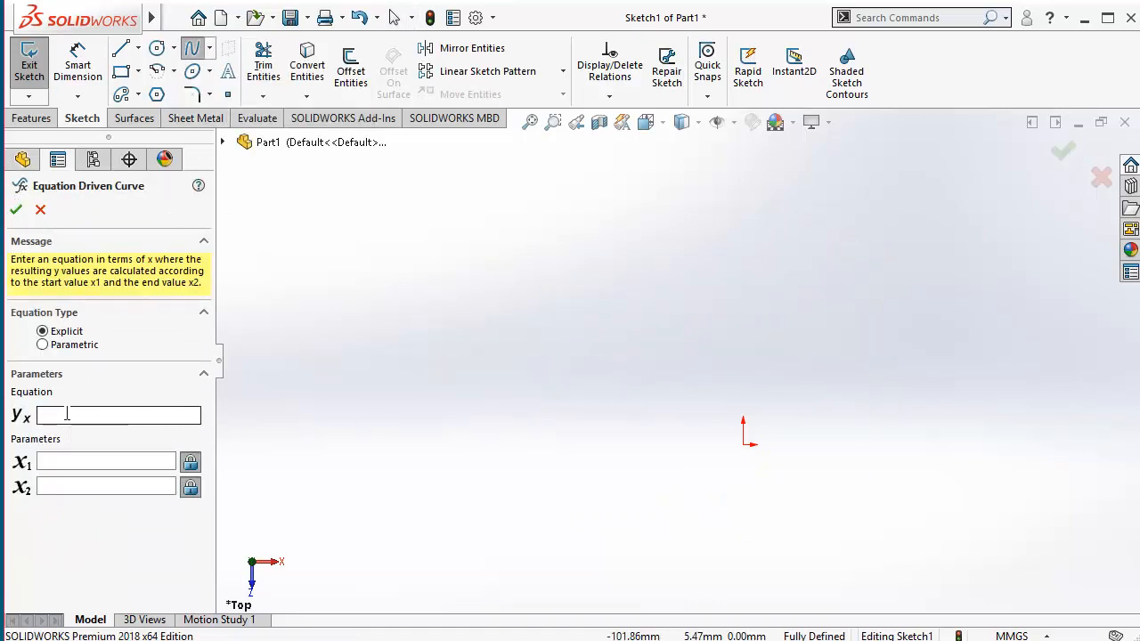
click(97, 421)
text(10*x+cos(x)
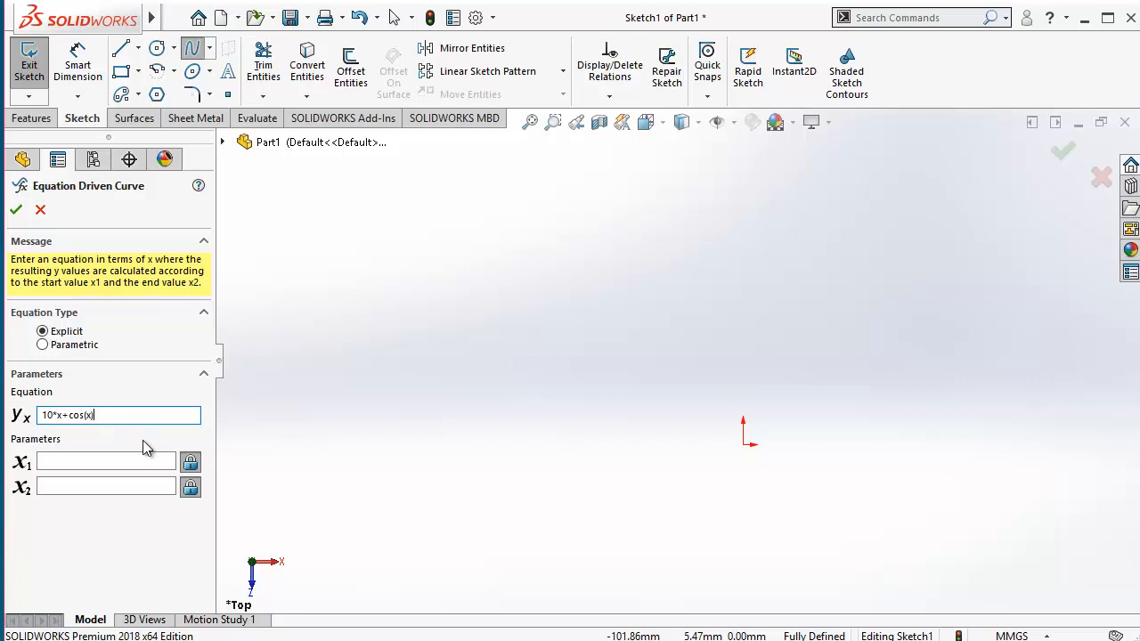
Set the equation's range from x1 = 5 to x2 = 10 and create the curve.
click(51, 462)
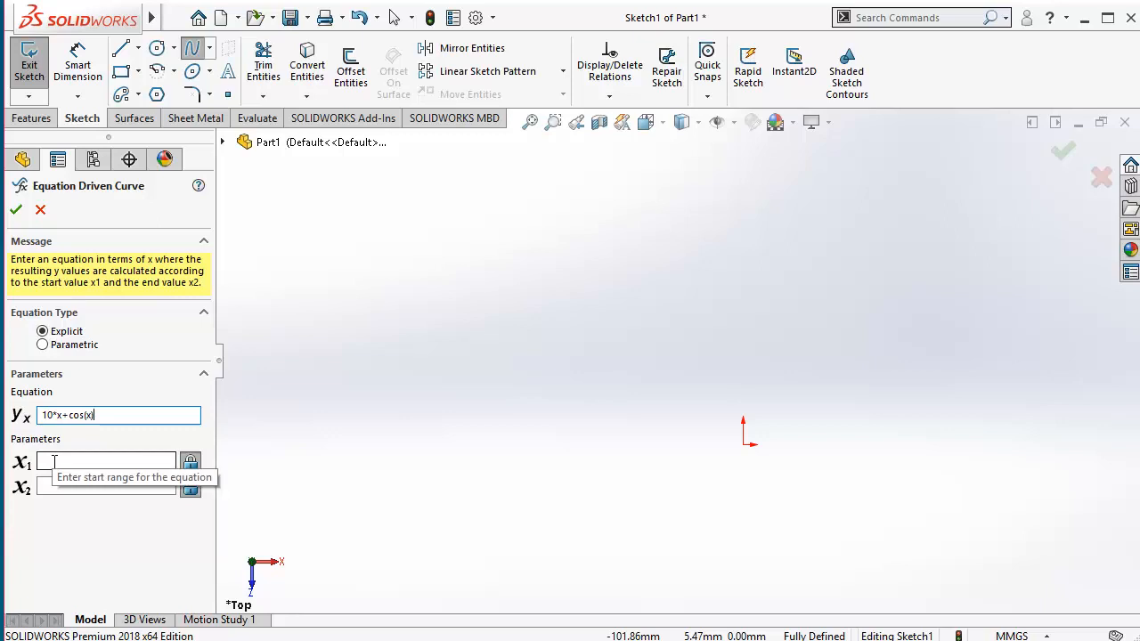
click(54, 463)
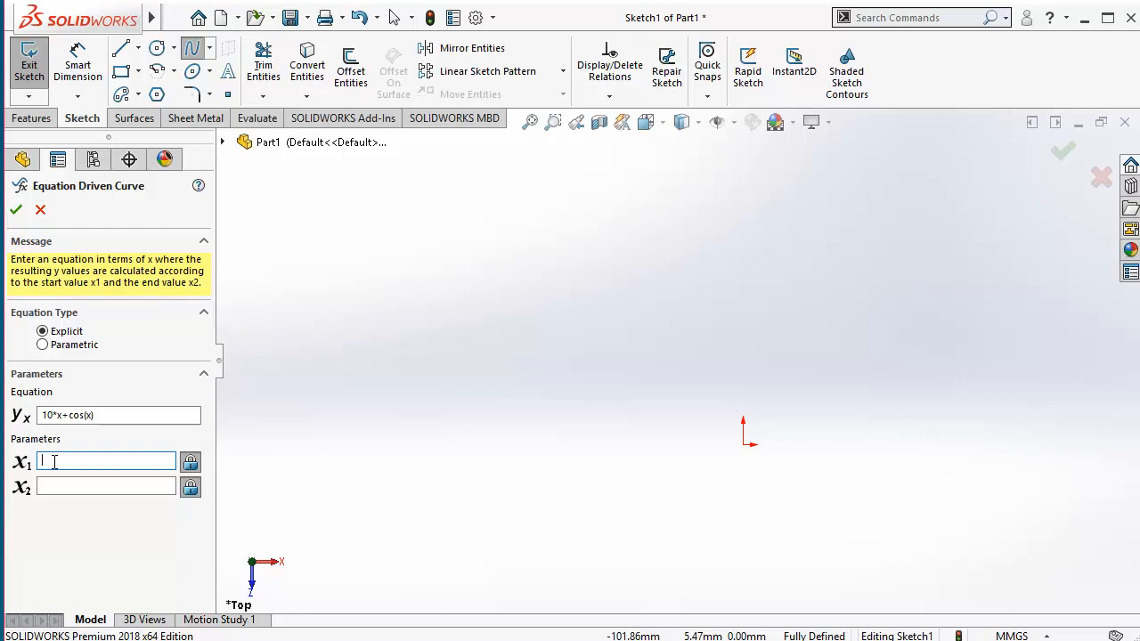
text(5)
click(82, 487)
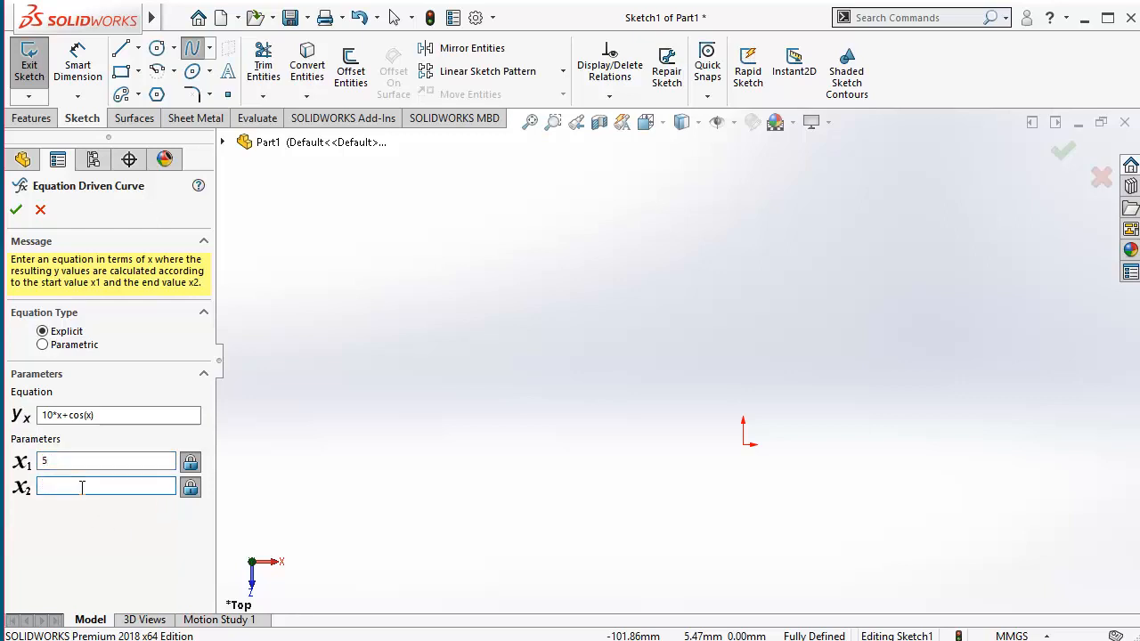
text(10)
click(16, 212)
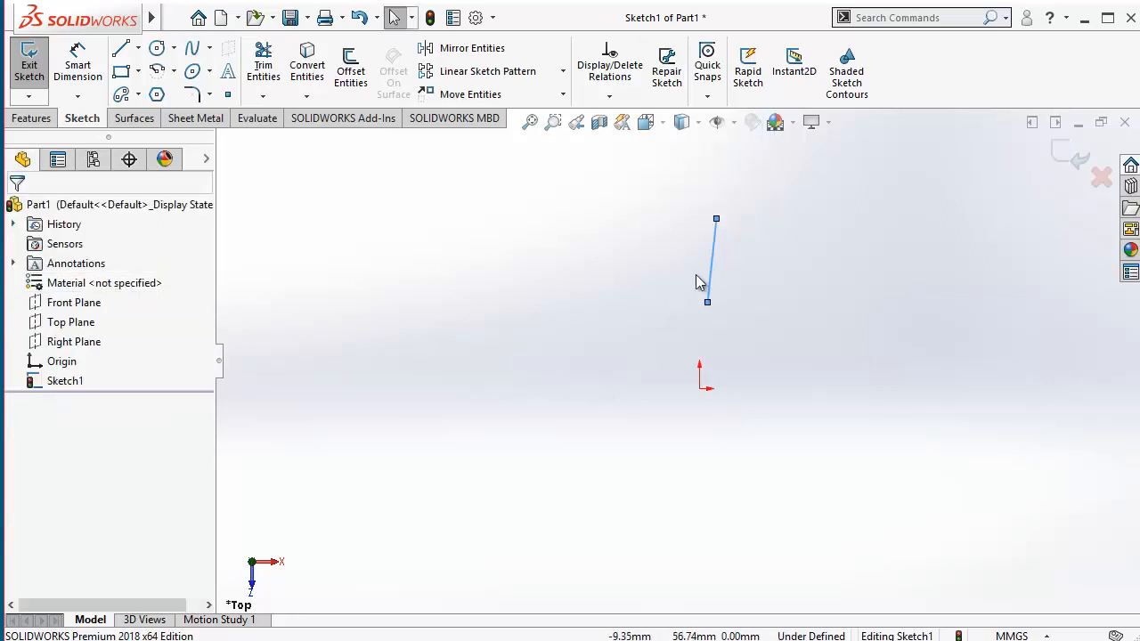
Dimension the horizontal distance from the origin to the equation driven curve's lower endpoint, keeping the measured value.
scroll(708, 276, down, 4)
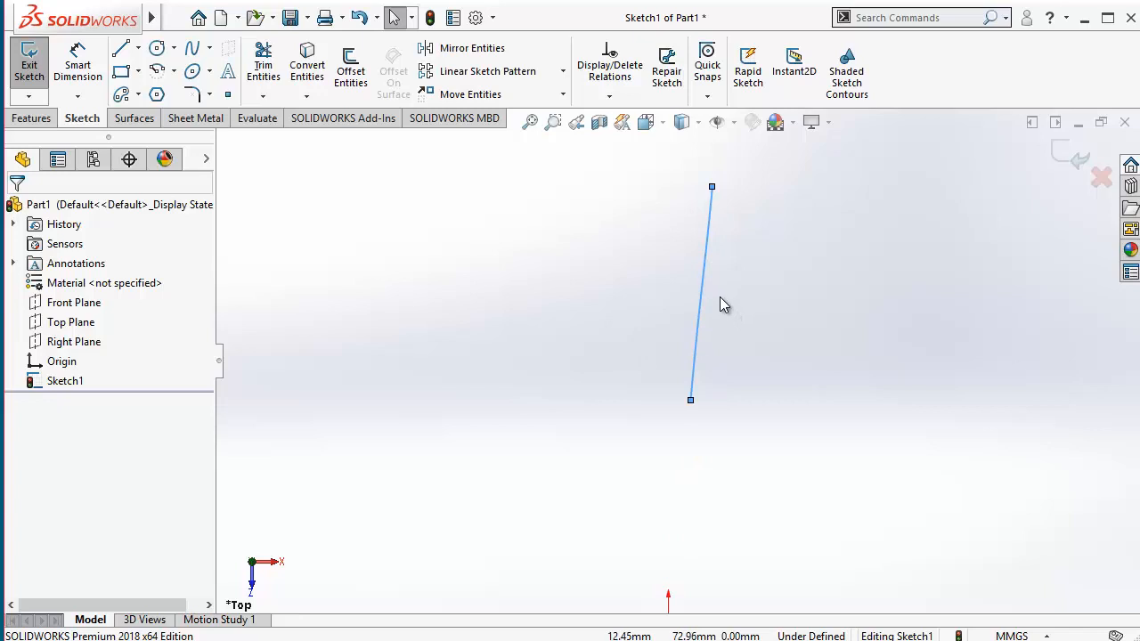
scroll(712, 298, down, 4)
scroll(641, 391, up, 5)
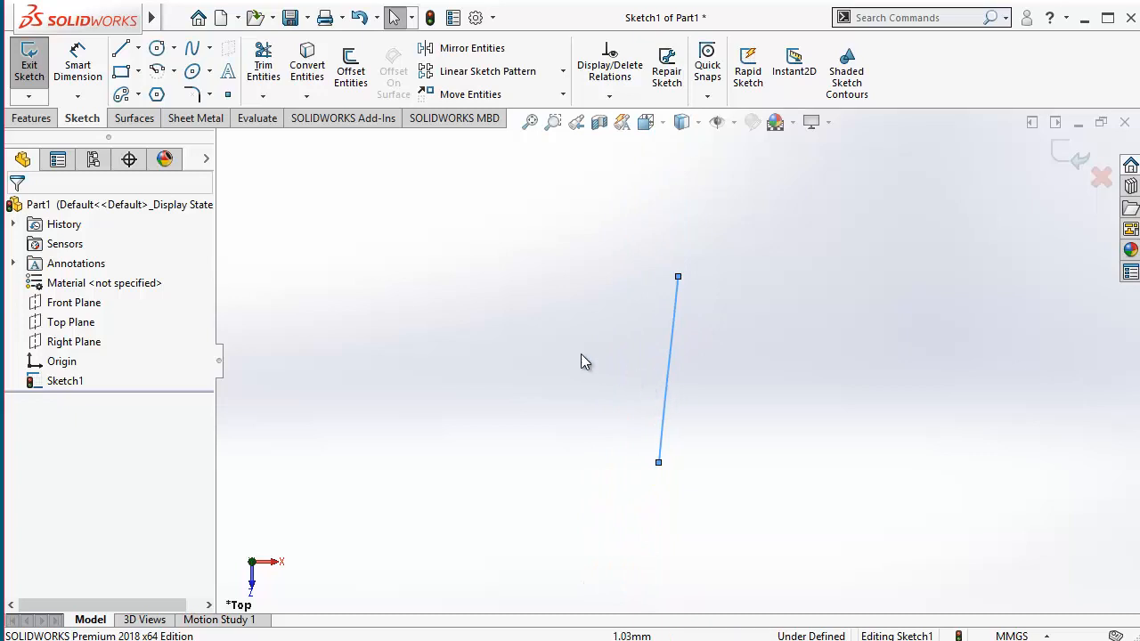
click(72, 73)
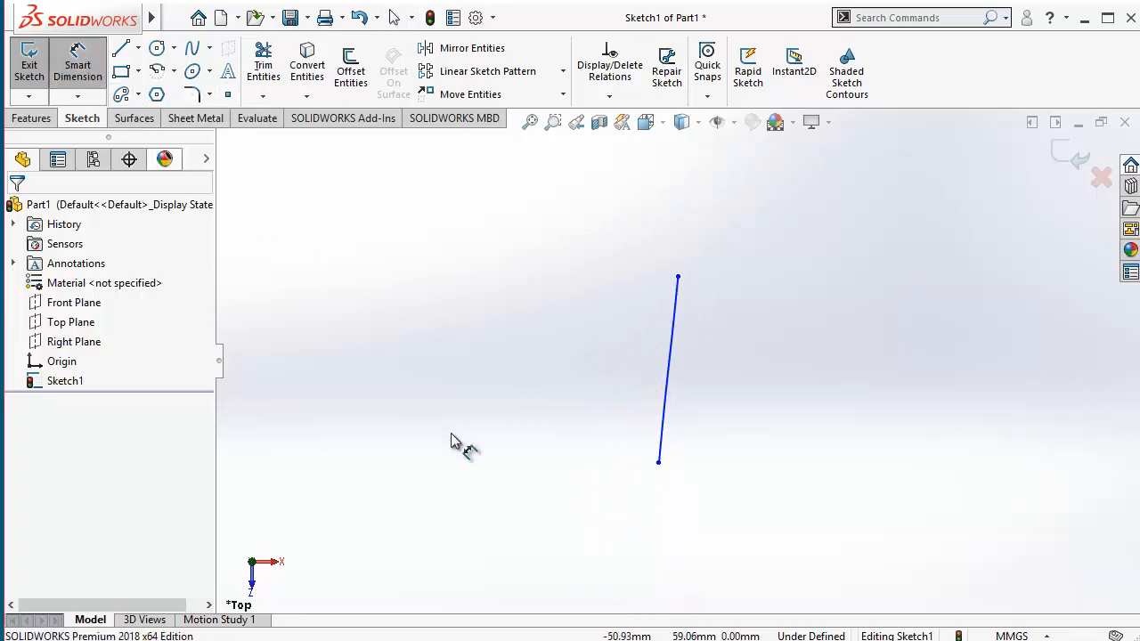
key(z)
click(659, 502)
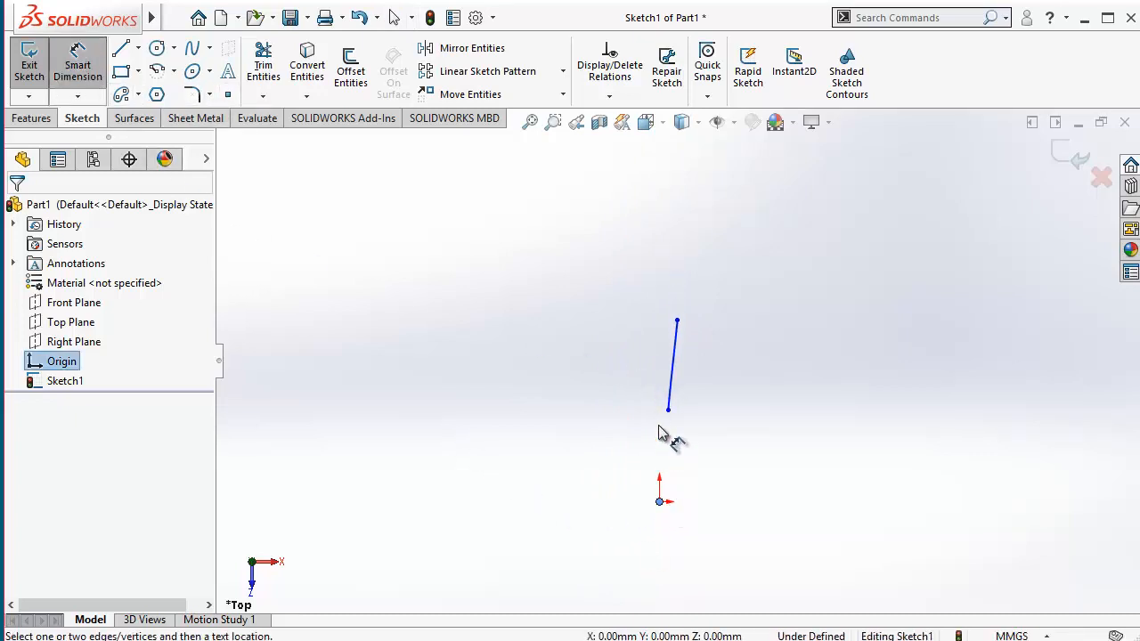
click(668, 410)
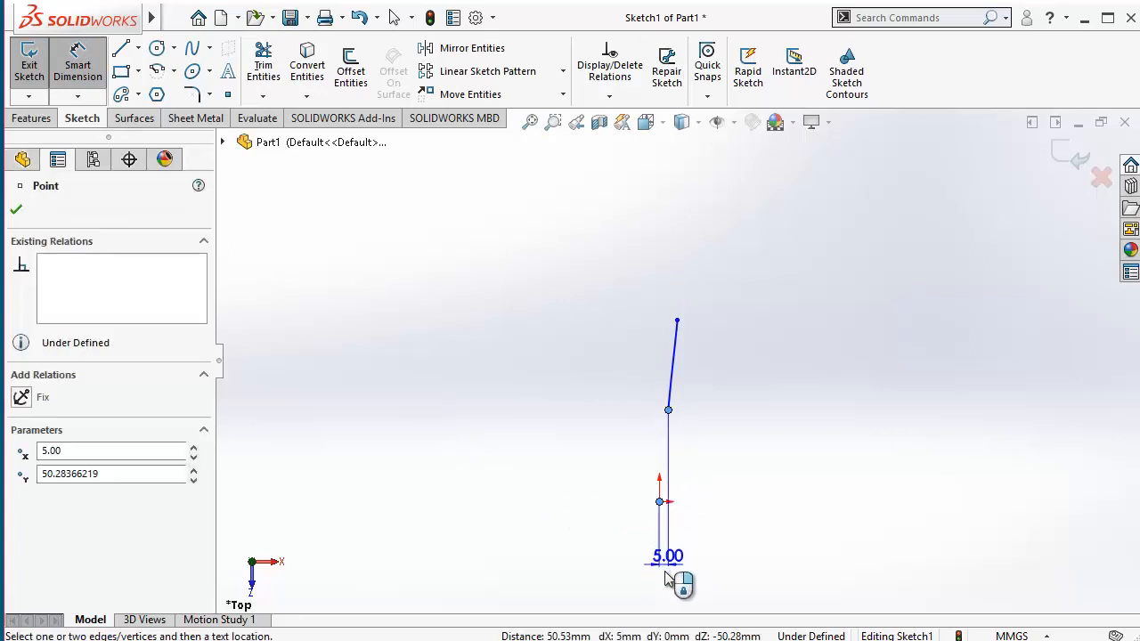
scroll(668, 570, down, 3)
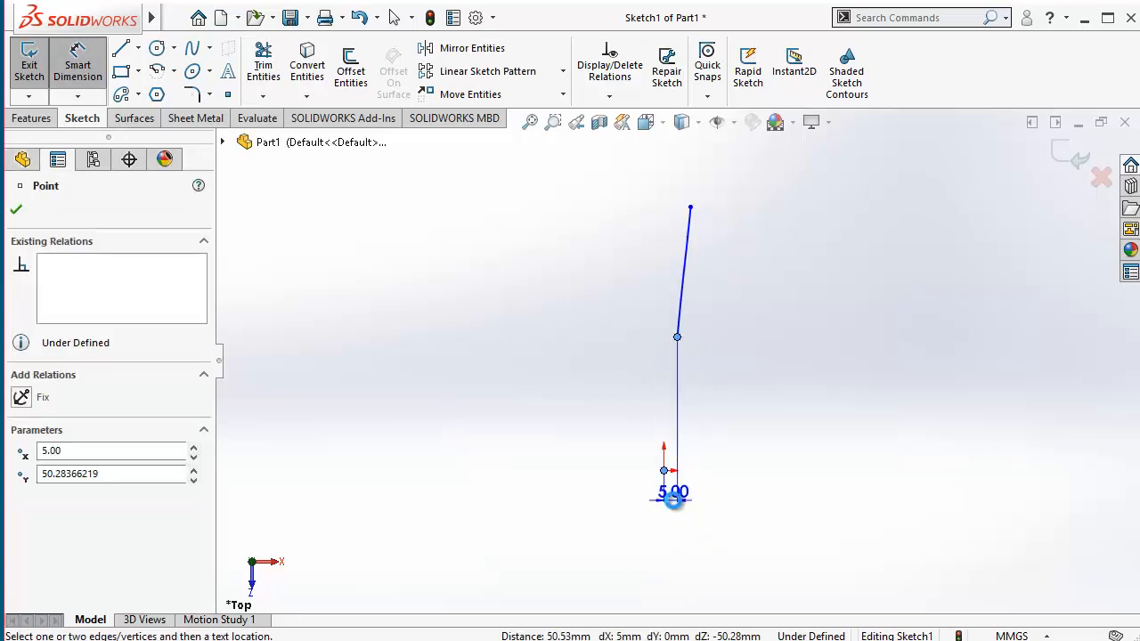
click(675, 509)
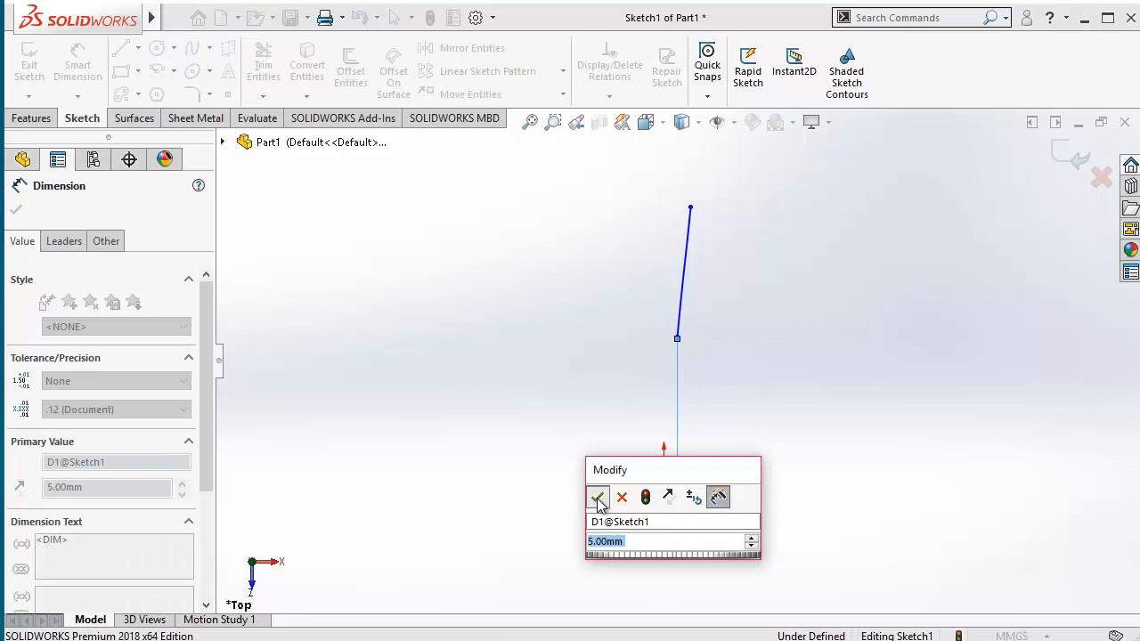
click(596, 496)
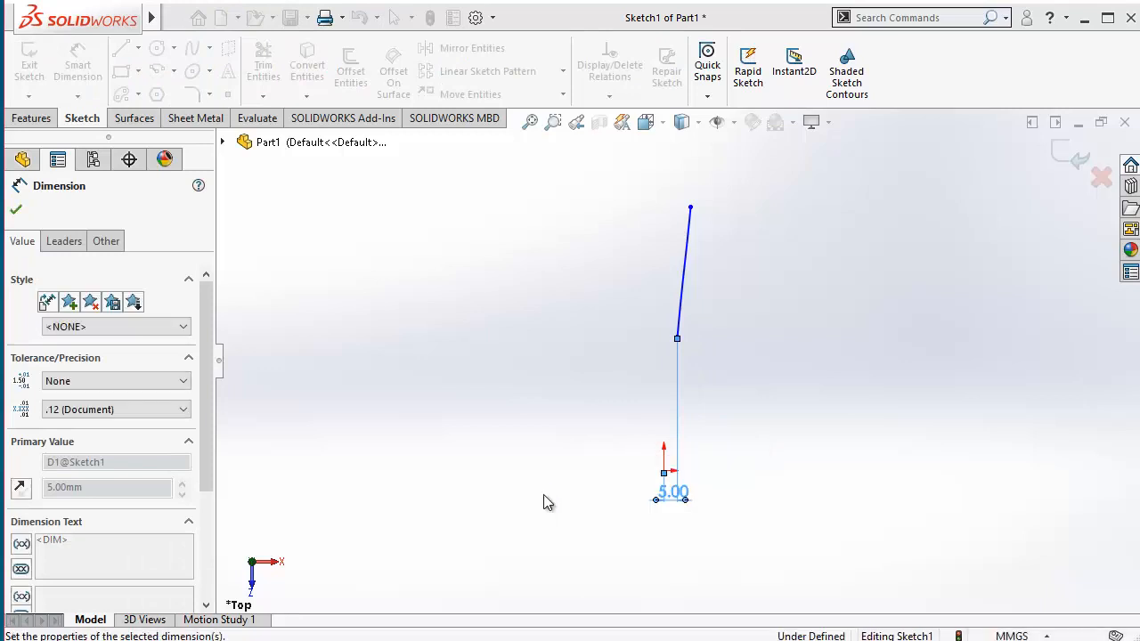
Dimension the horizontal distance from the origin to the curve's upper endpoint, keeping the measured value.
click(686, 200)
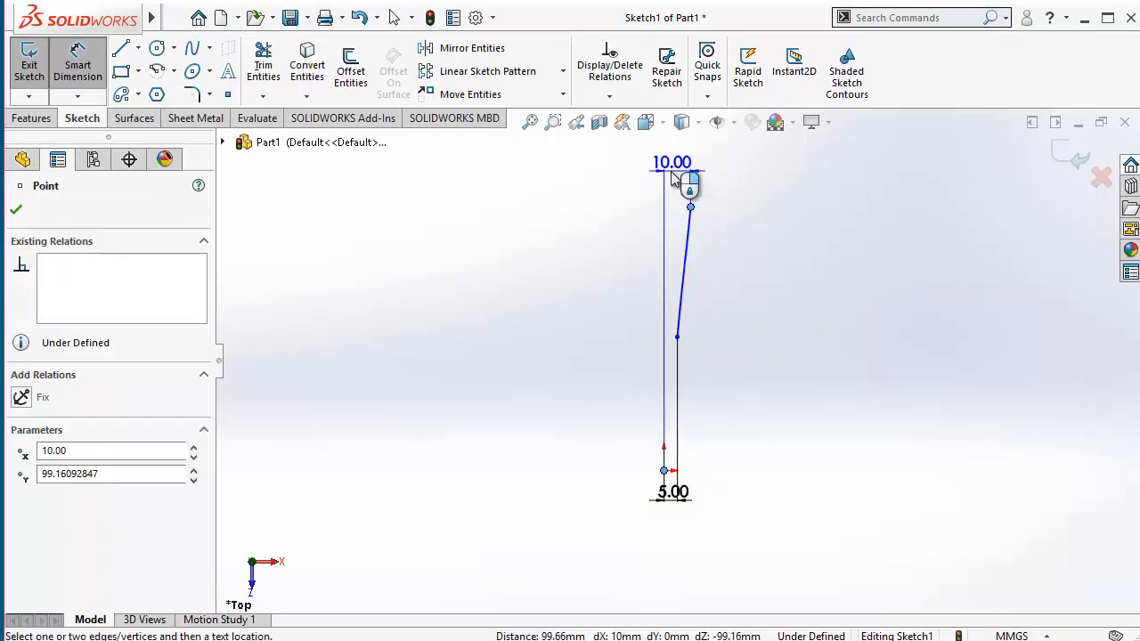
click(674, 170)
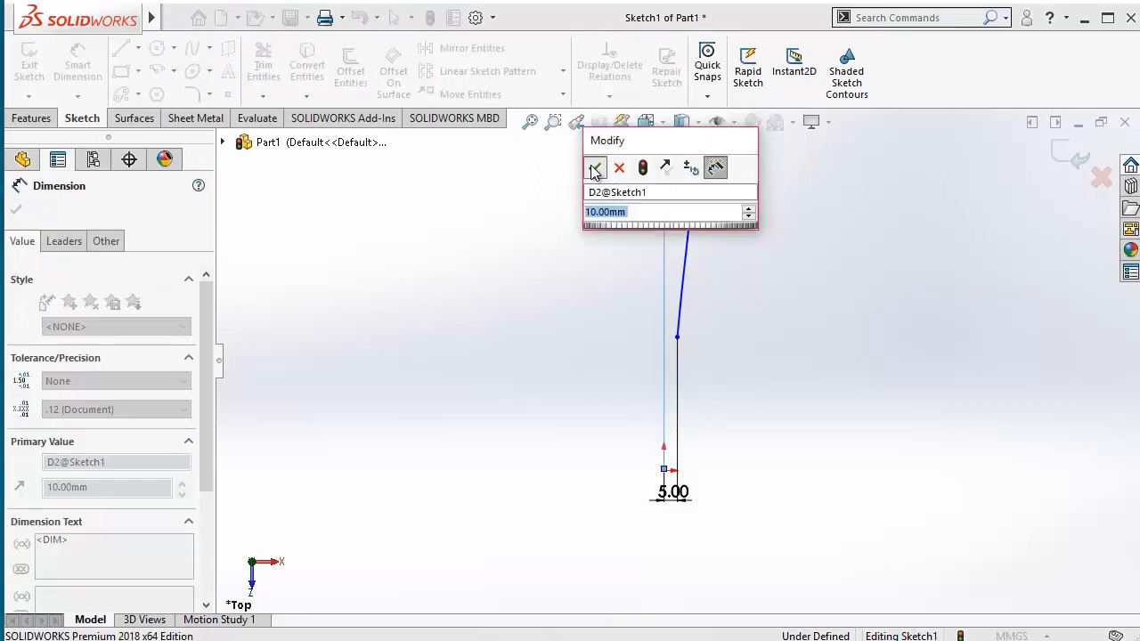
click(595, 167)
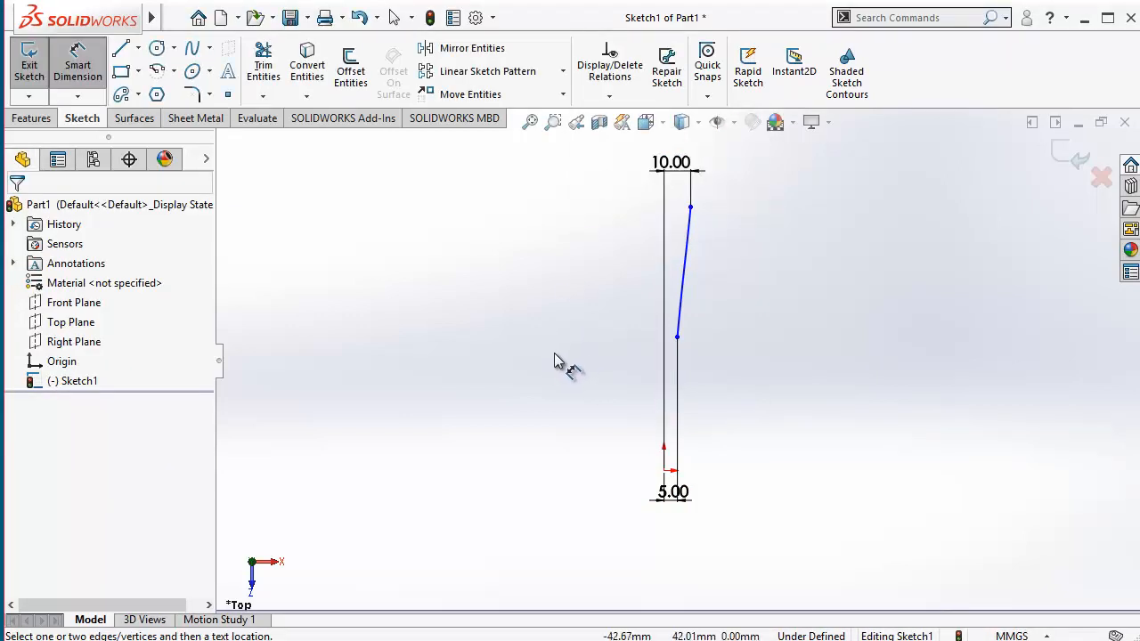
key(Escape)
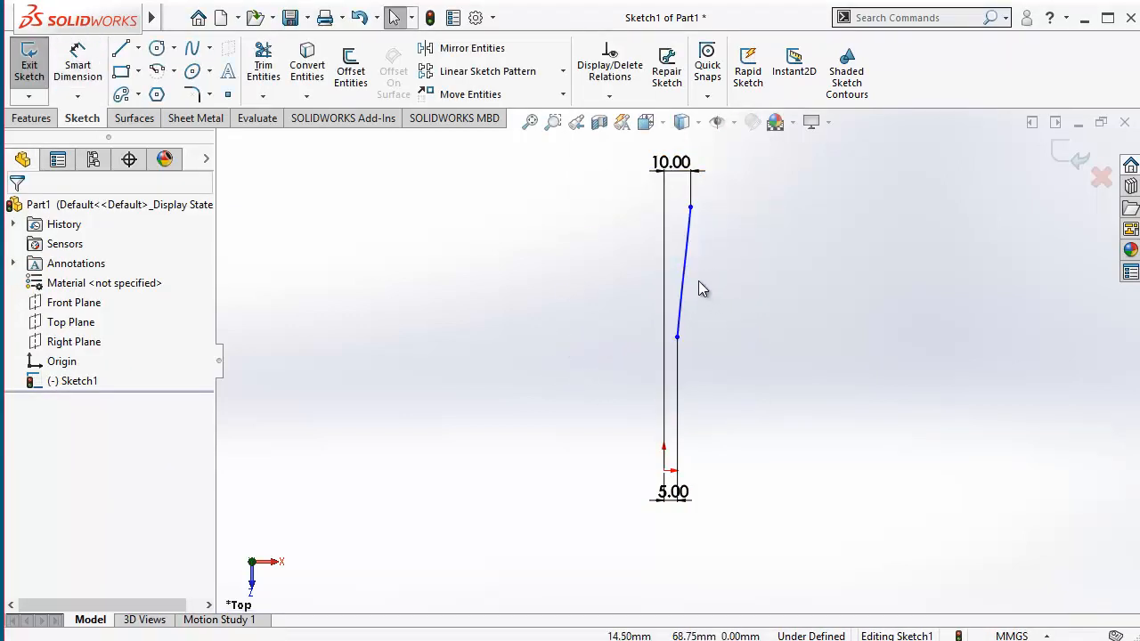
Delete the equation driven curve together with its two dimensions.
click(688, 269)
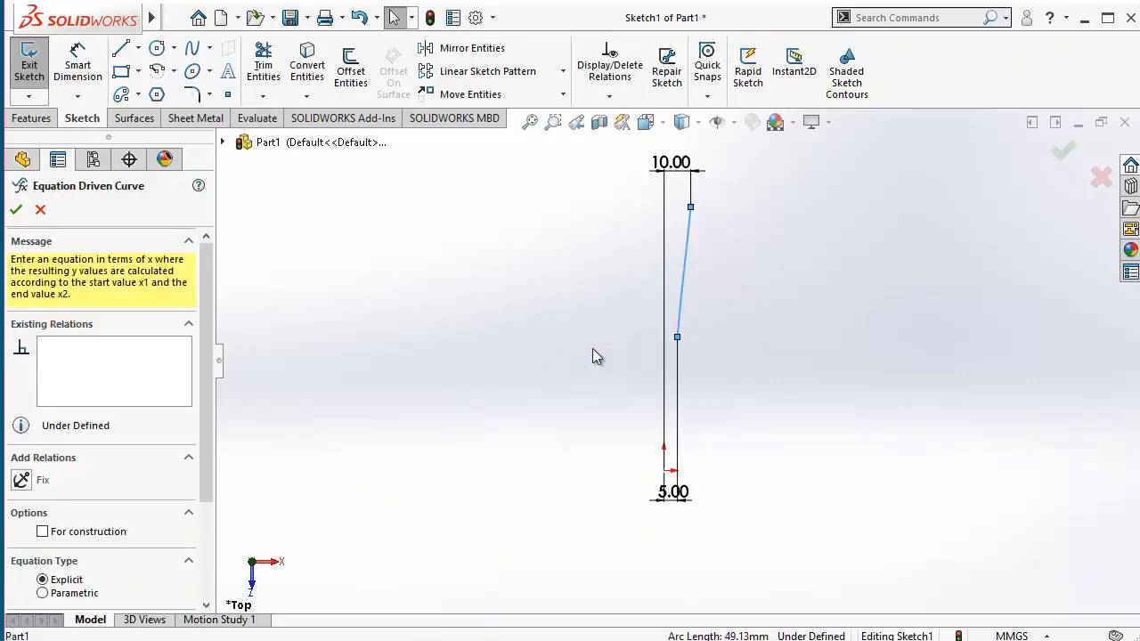
key(Delete)
click(485, 333)
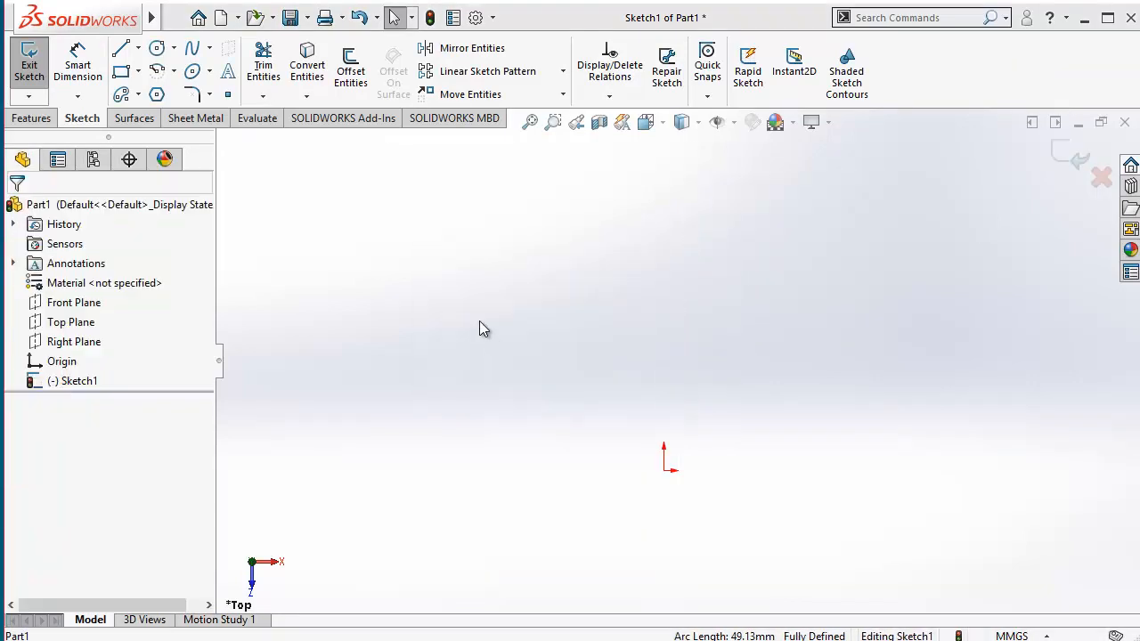
Start a parametric equation driven curve and enter the equations xt = t+sin(t) and yt = 7*t-tan(t).
click(211, 96)
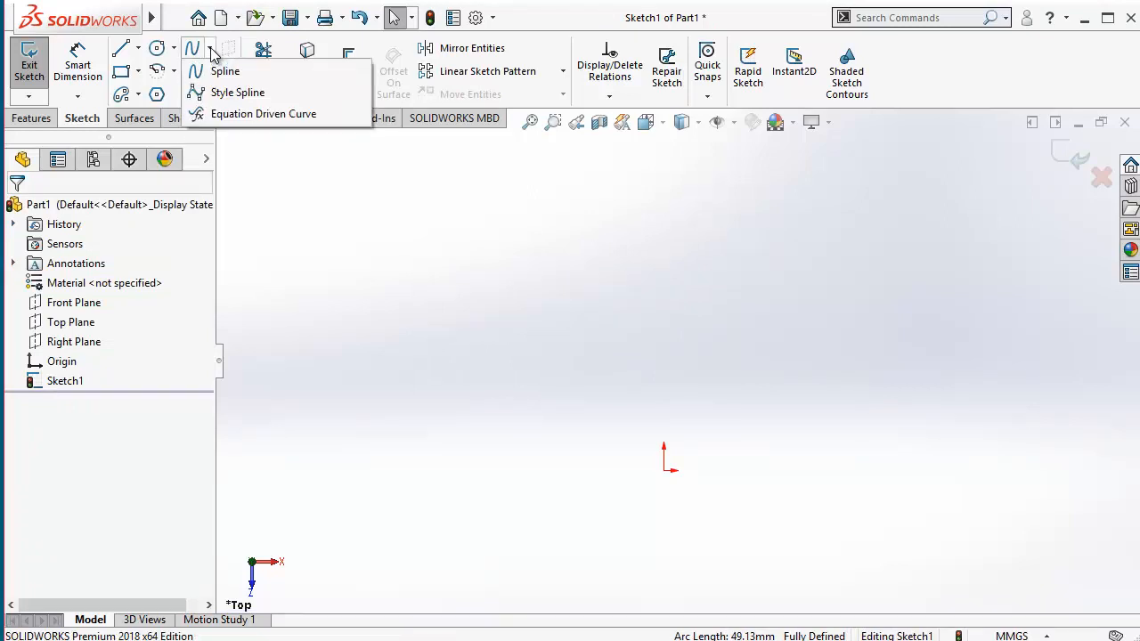
click(211, 50)
click(211, 51)
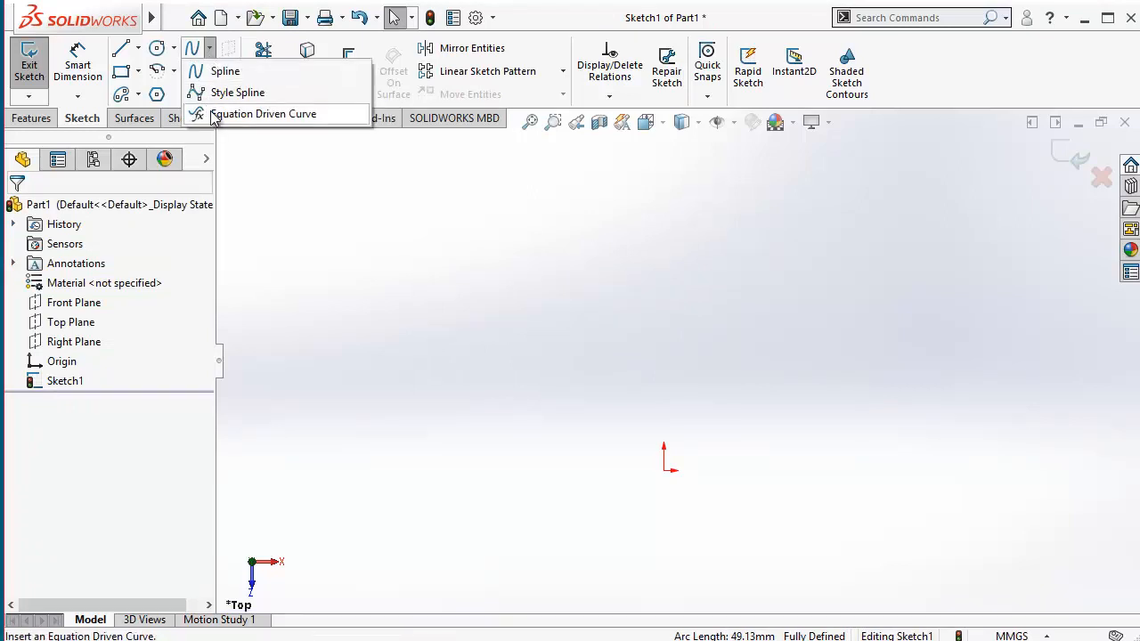
click(234, 114)
click(43, 345)
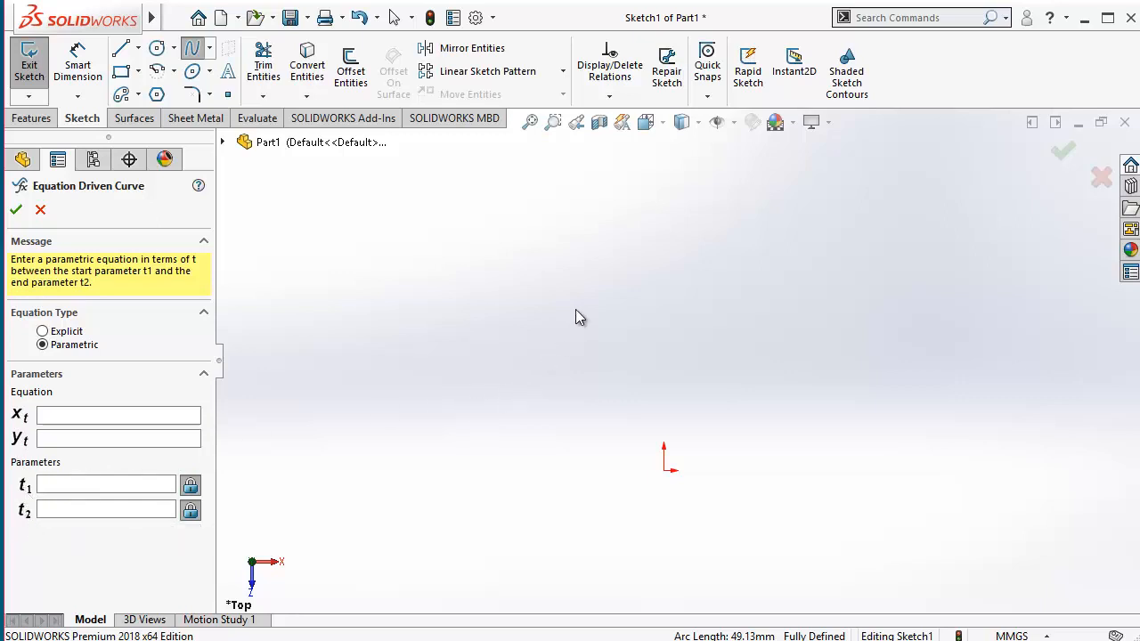
click(62, 416)
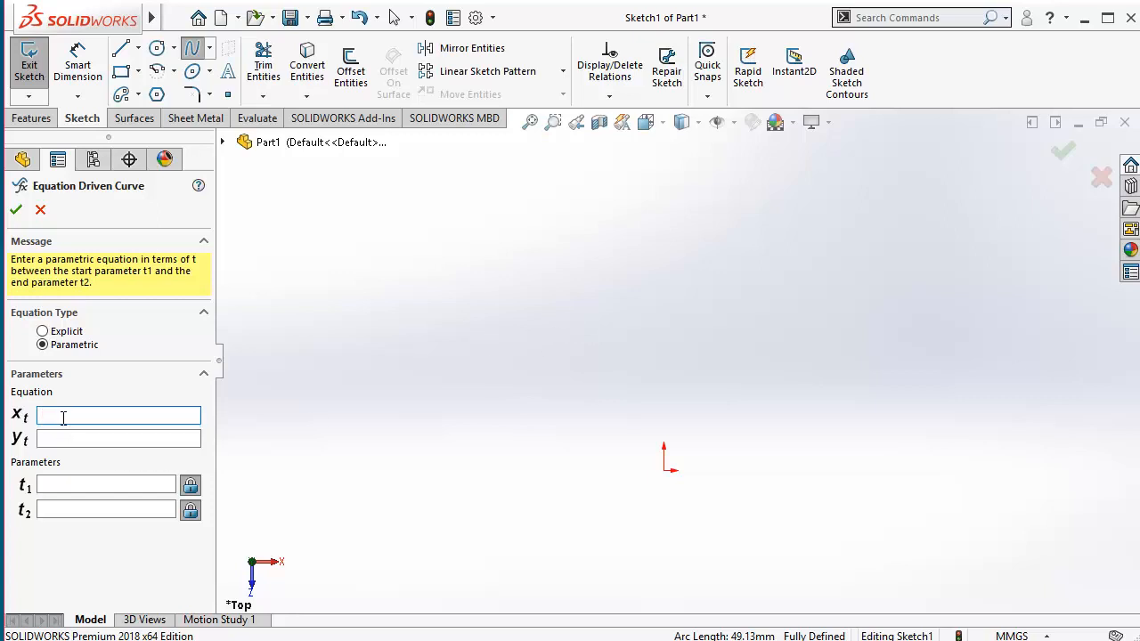
text(t=)
text(sin)
text((t))
click(61, 438)
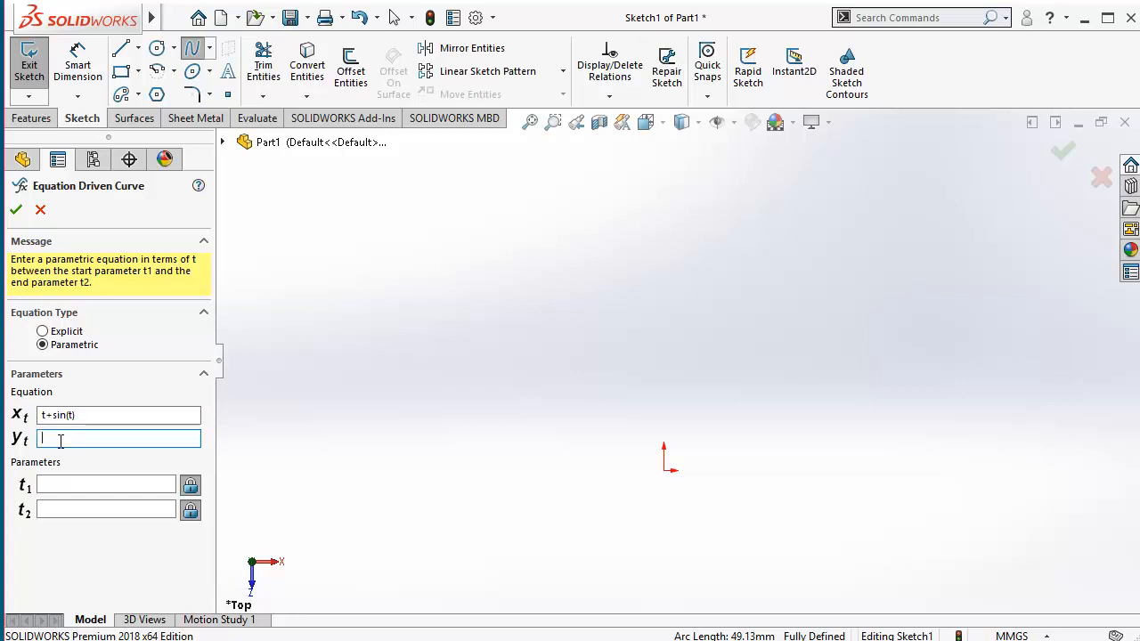
text(7*t-tan(t)
Try to create the parametric curve over the range t1 = 5 to t2 = 10.
click(70, 482)
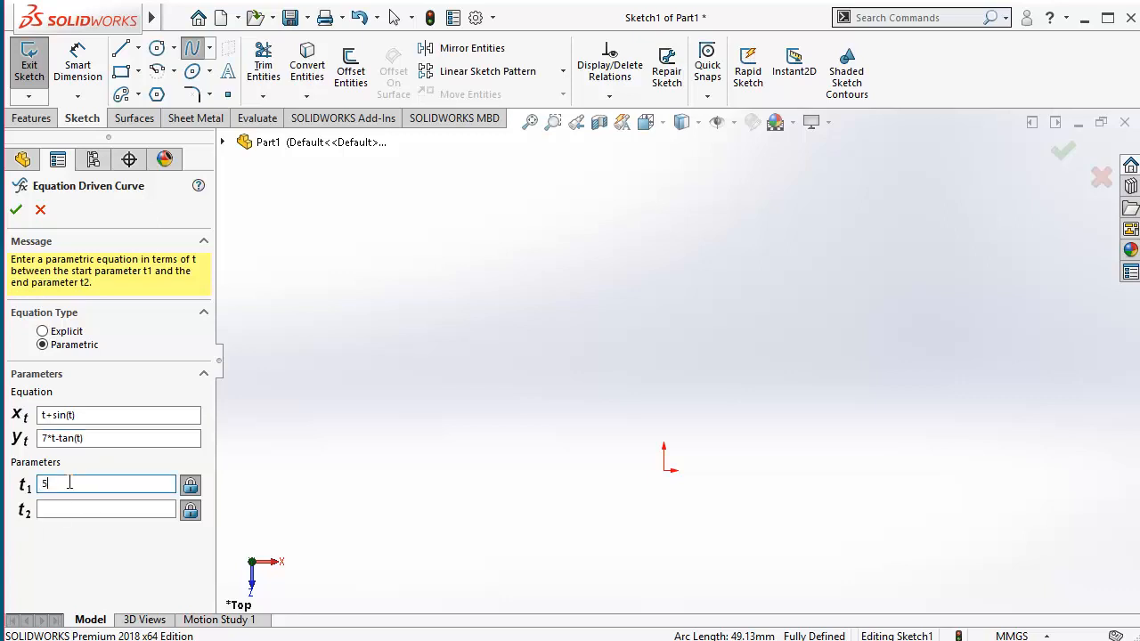
click(62, 507)
text(10)
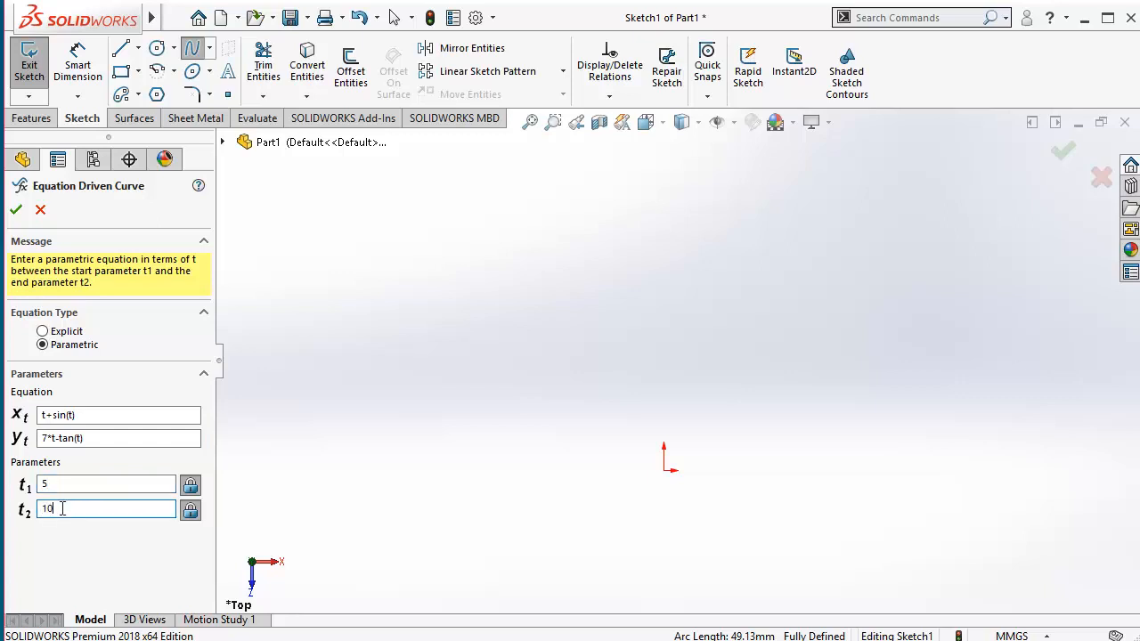
click(16, 210)
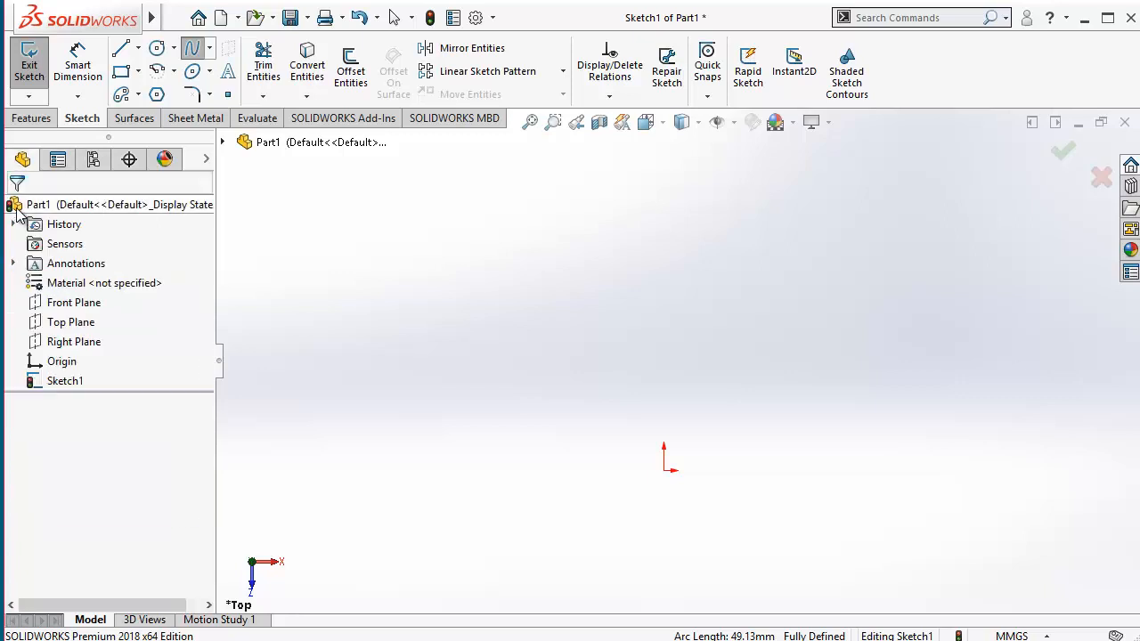
Examine the sketch area around the origin for the parametric curve, viewing the sketch plane from both sides.
scroll(727, 352, up, 12)
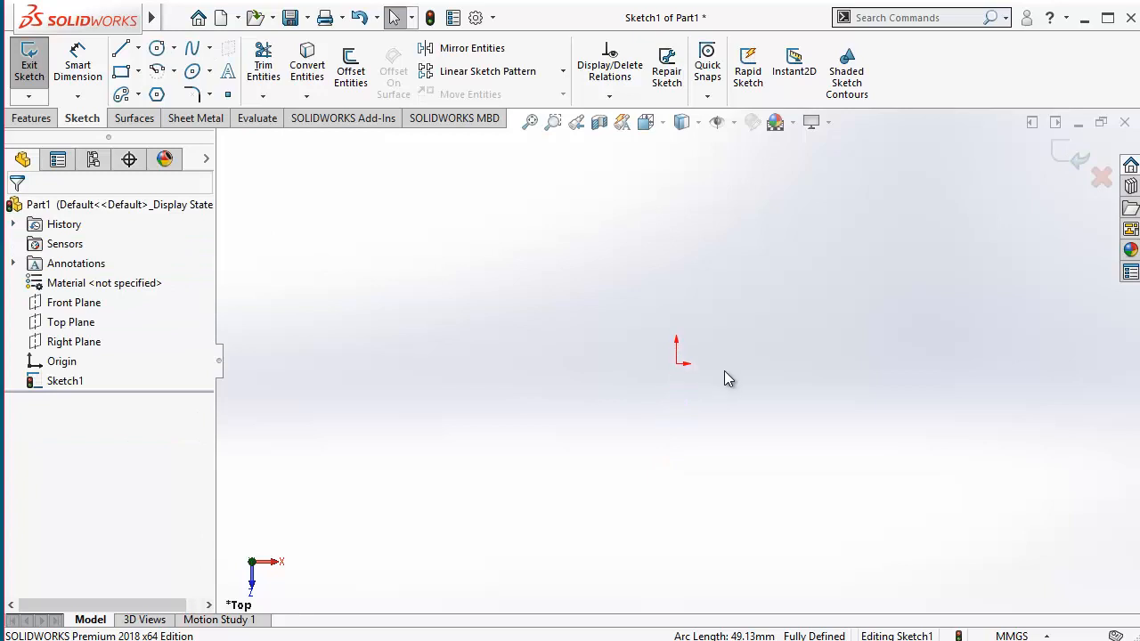
scroll(725, 367, down, 4)
key(space)
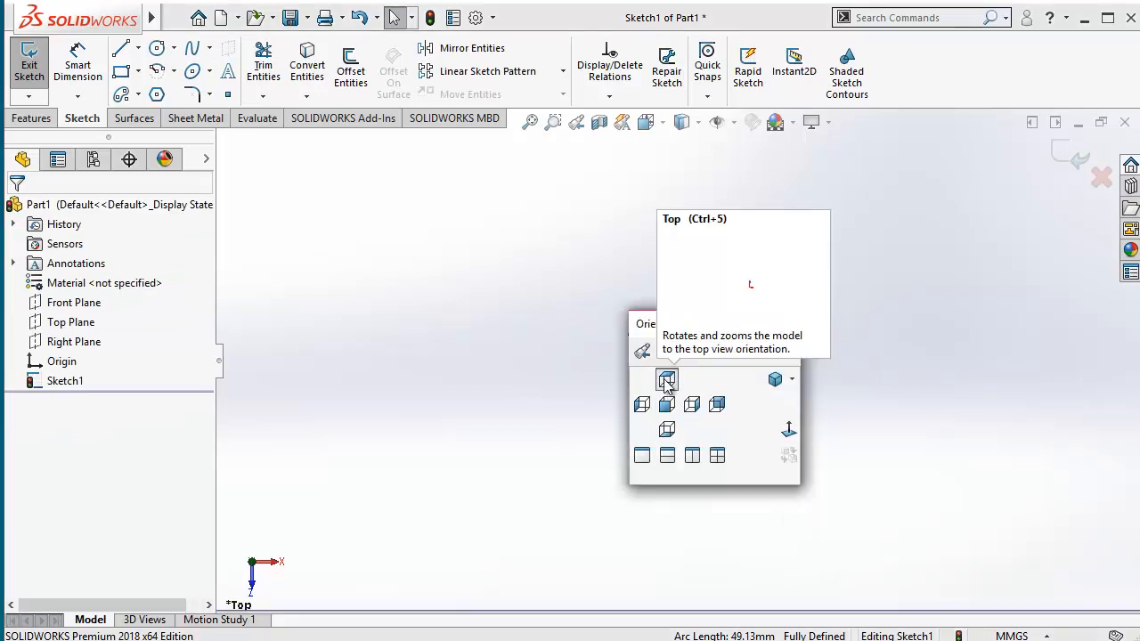
click(788, 431)
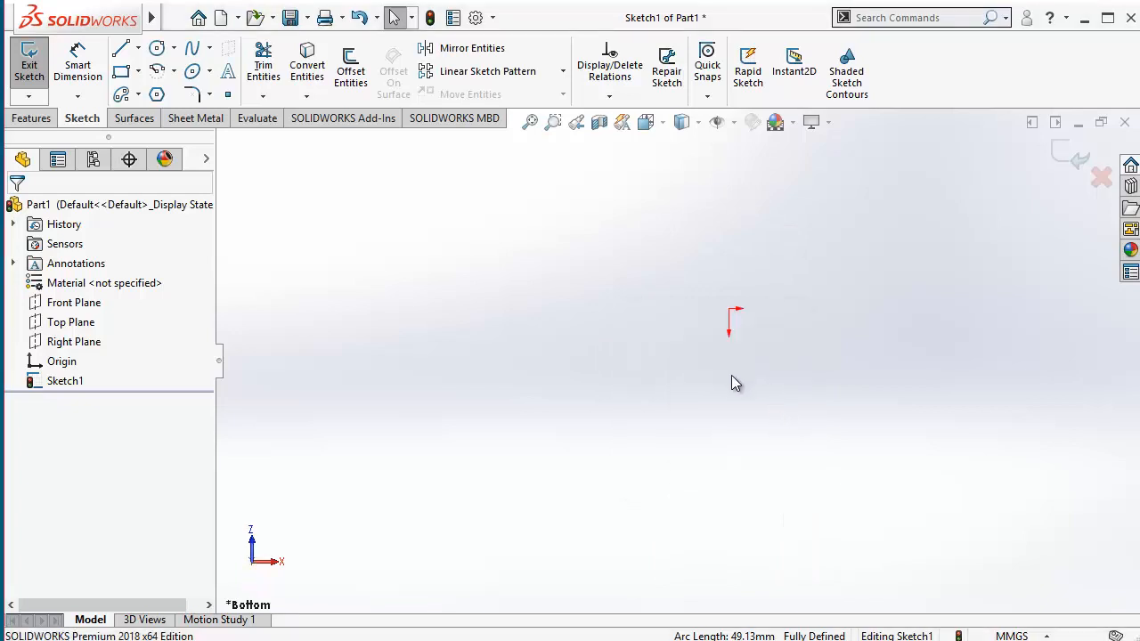
key(space)
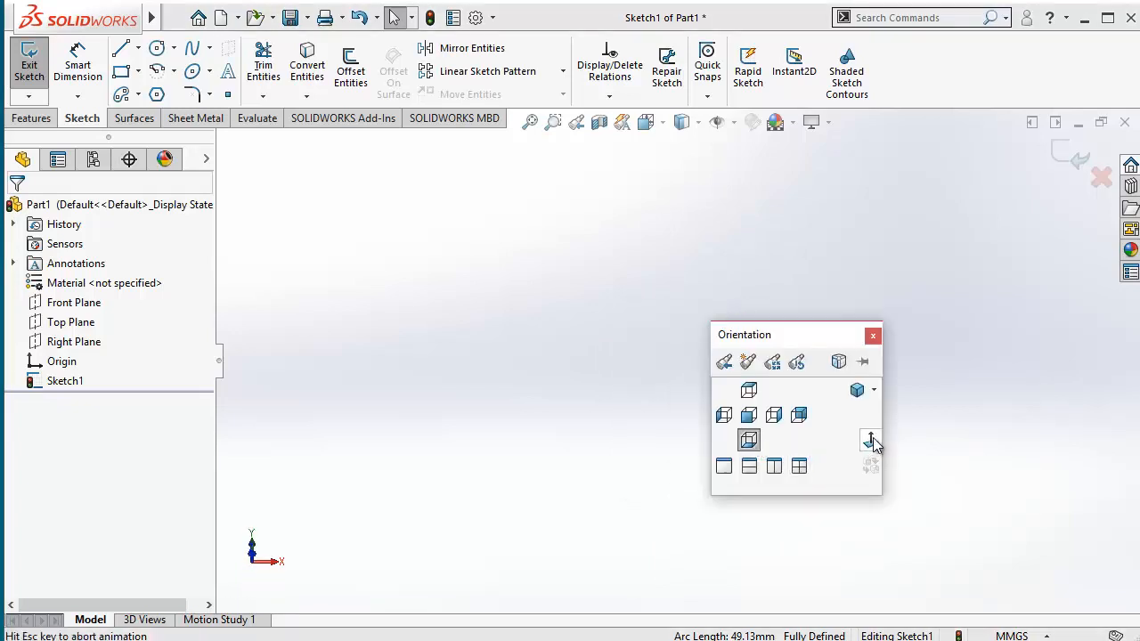
click(872, 440)
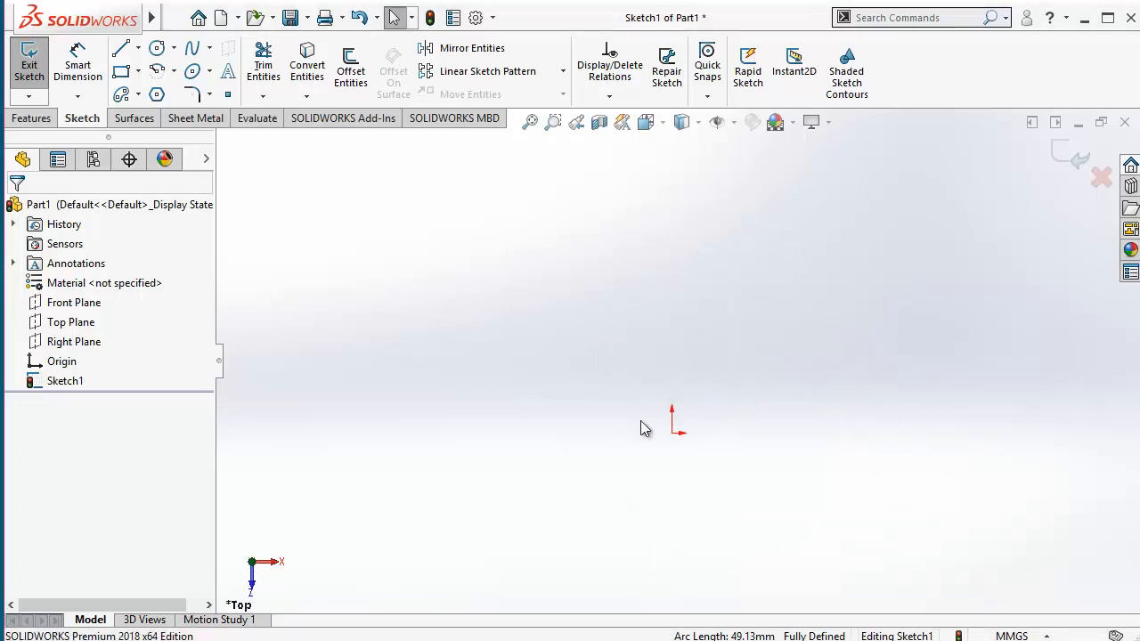
click(532, 122)
mouse_move(381, 136)
mouse_down()
mouse_move(882, 613)
mouse_move(1052, 574)
mouse_move(1083, 586)
mouse_up()
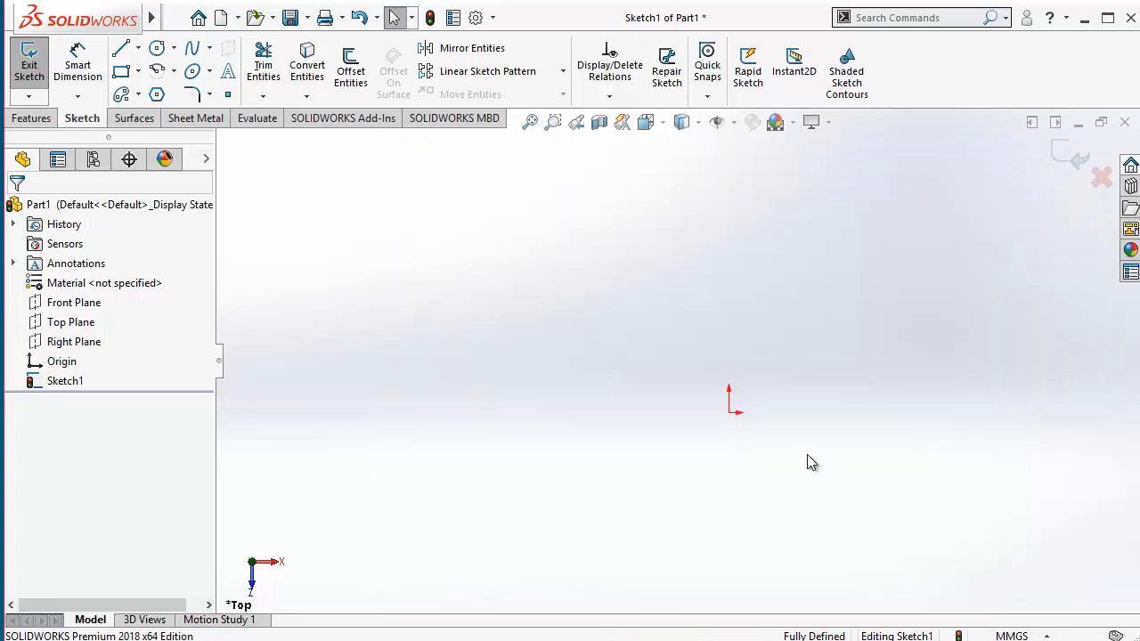
click(211, 50)
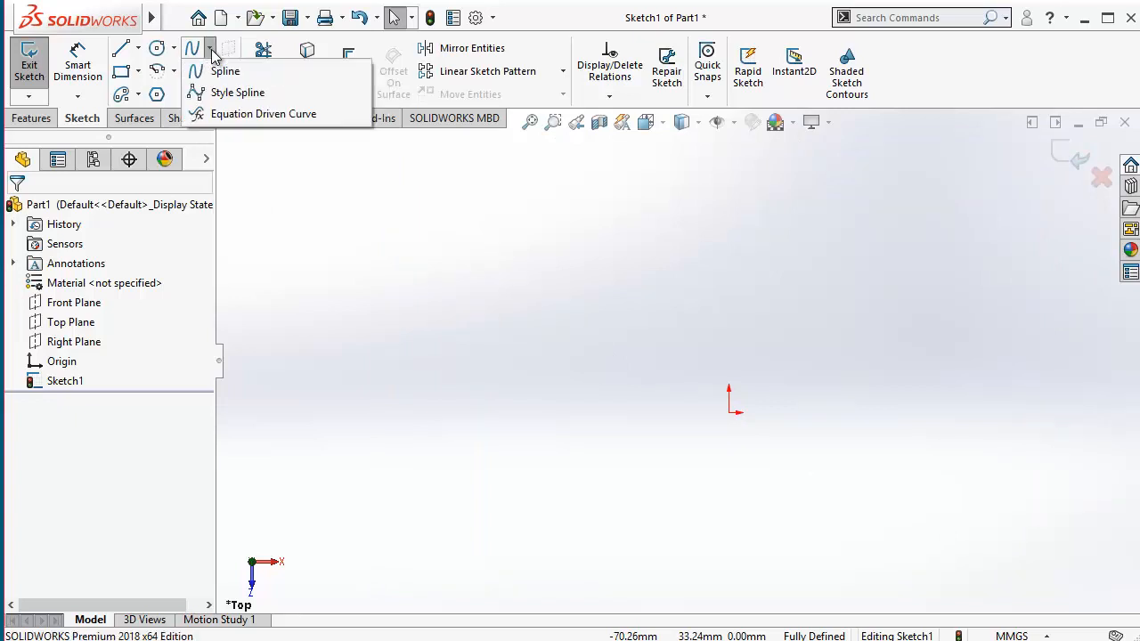
click(241, 116)
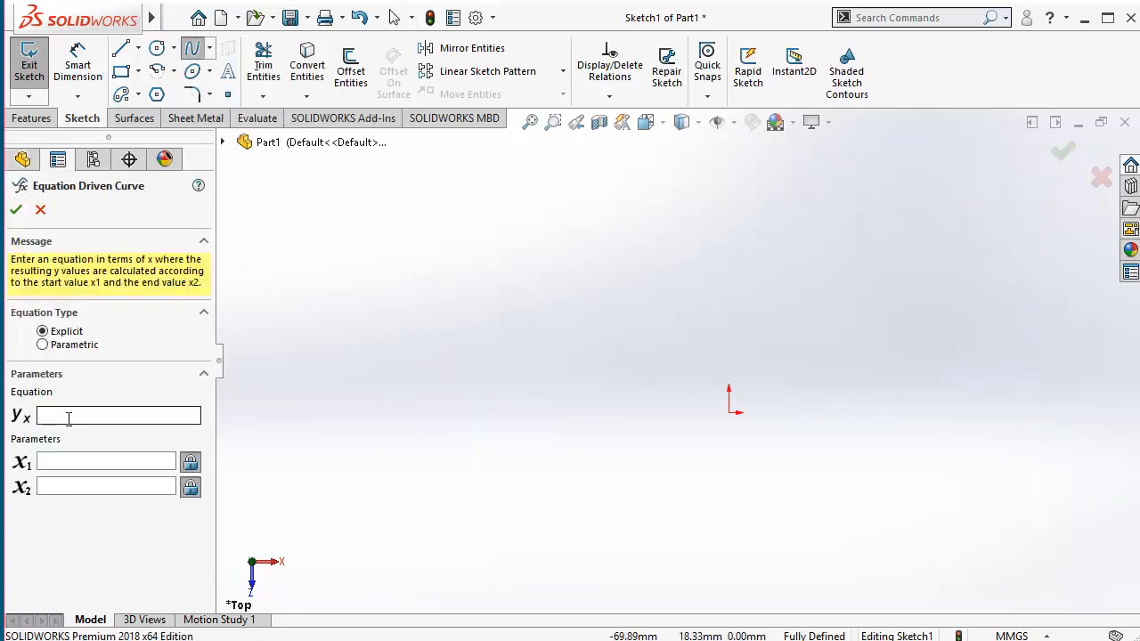
click(42, 345)
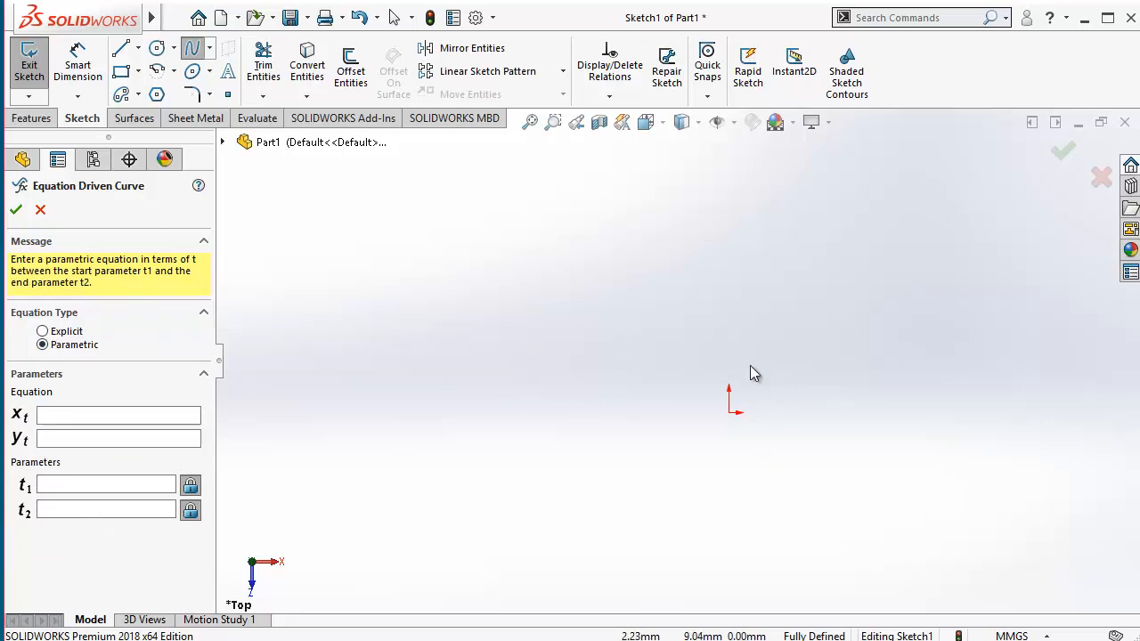
click(40, 209)
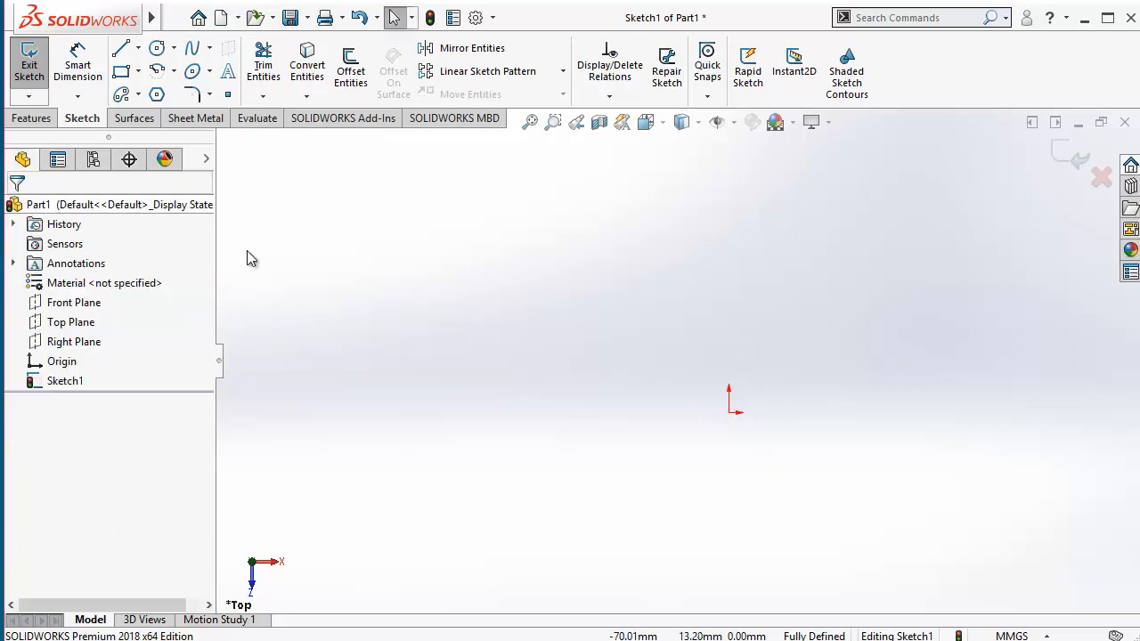